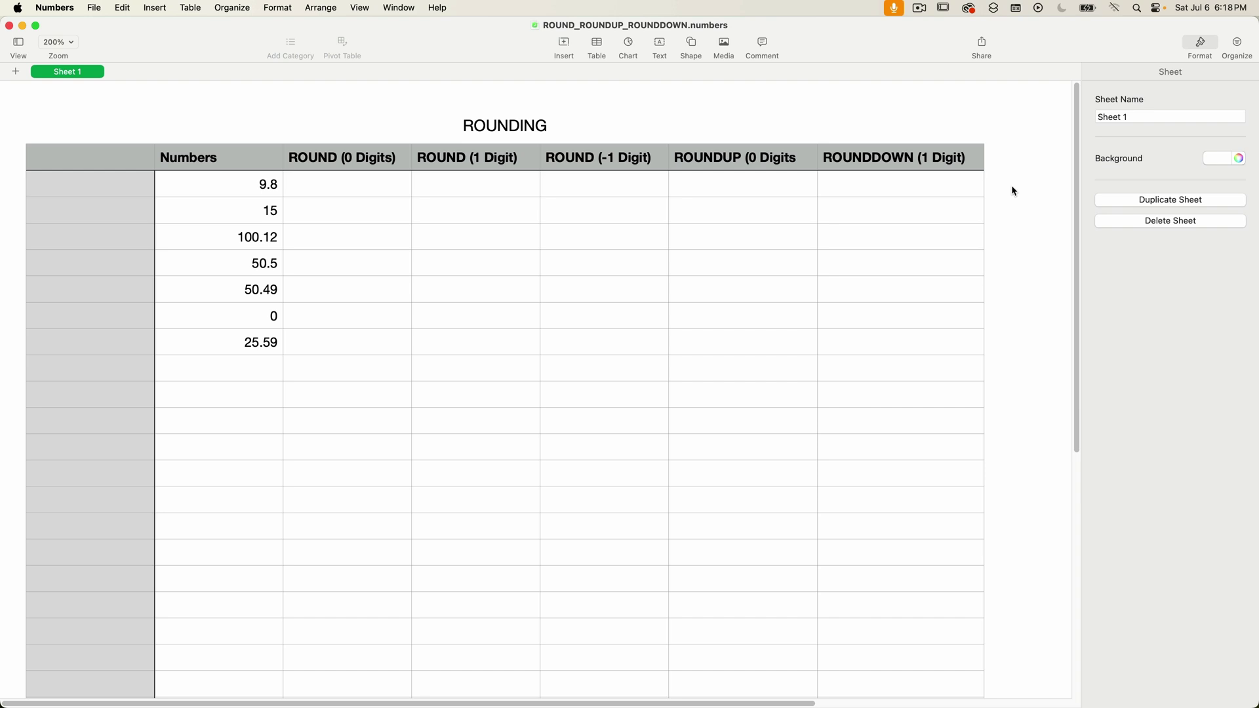
Enter =ROUND(B2,0) in C2 so that 9.8 rounds to 10
left_click(346, 190)
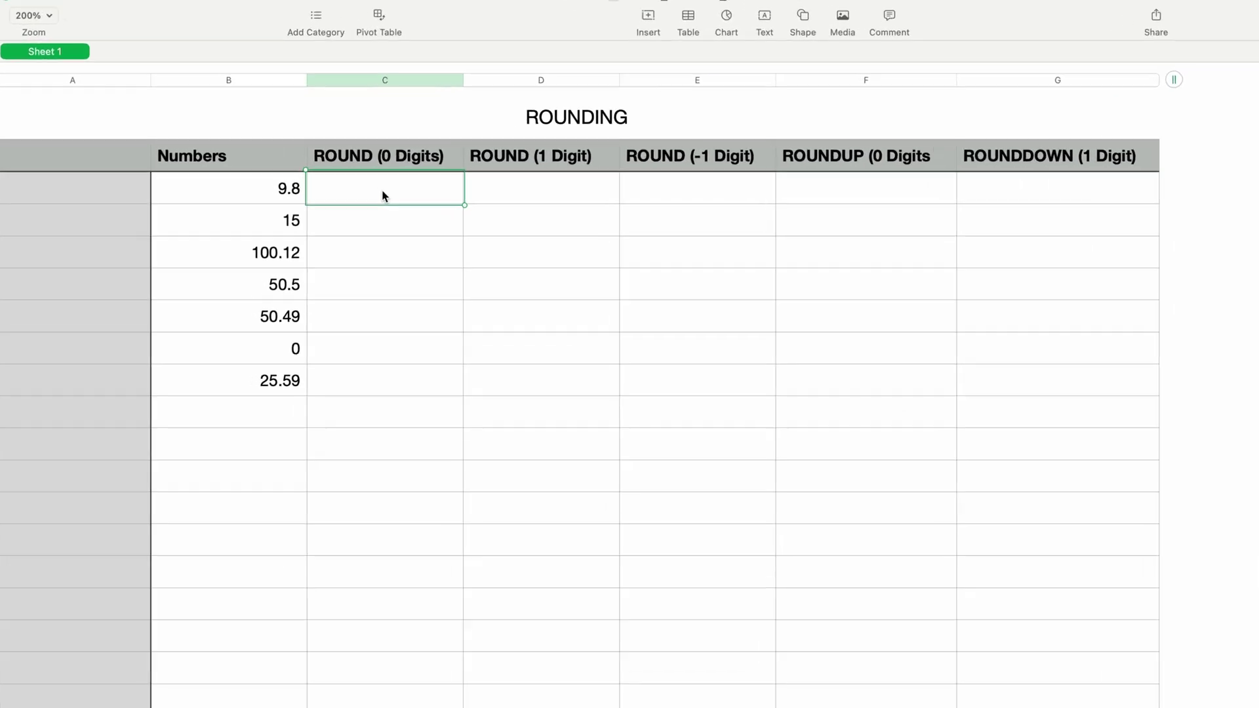
key("equal")
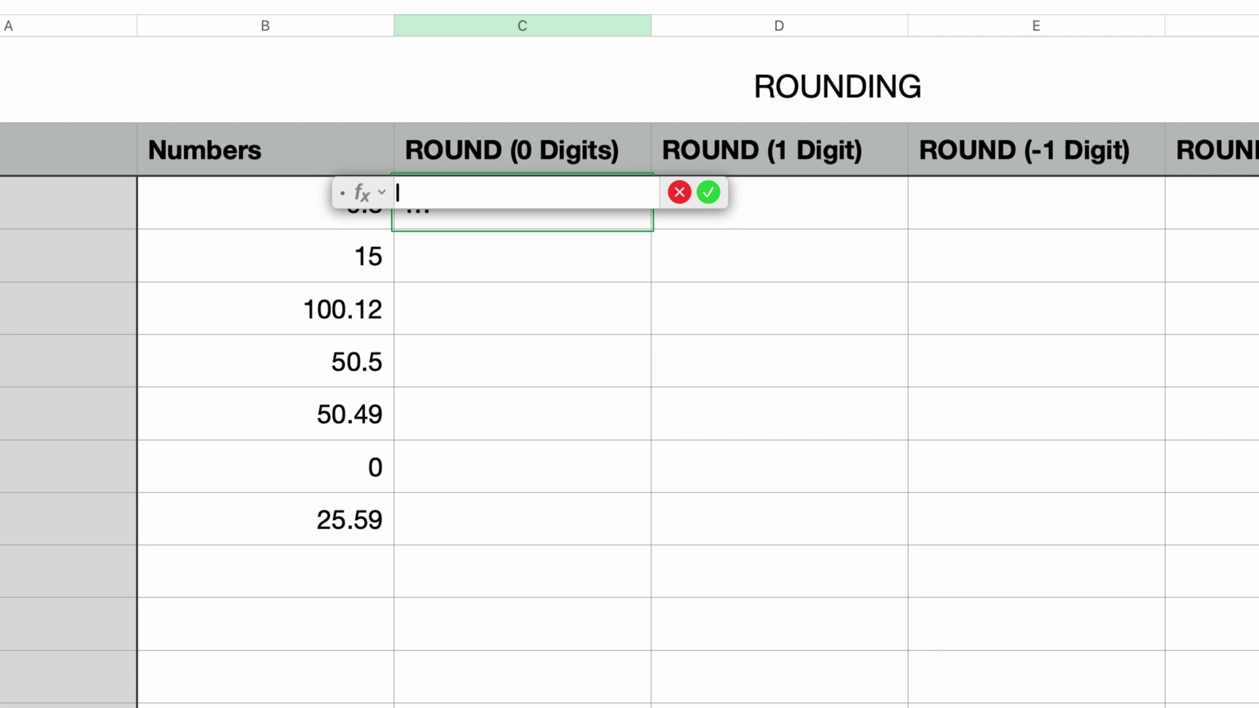
type("ROUND")
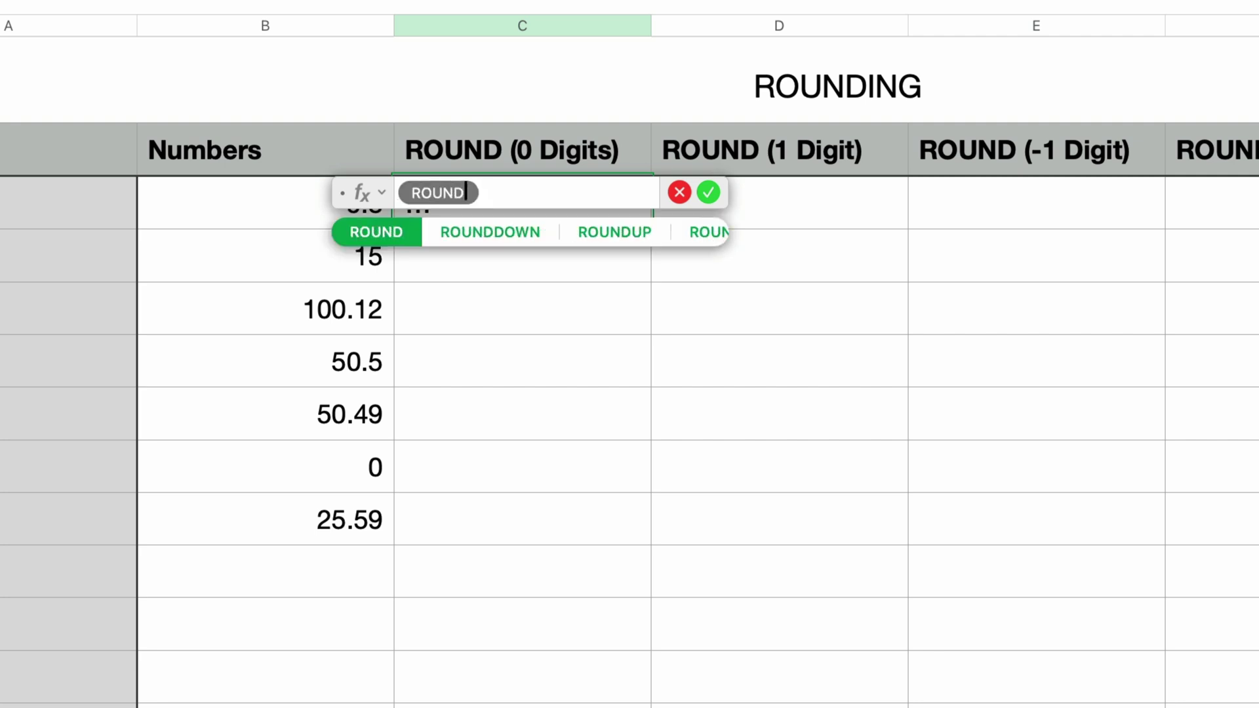
key("Return")
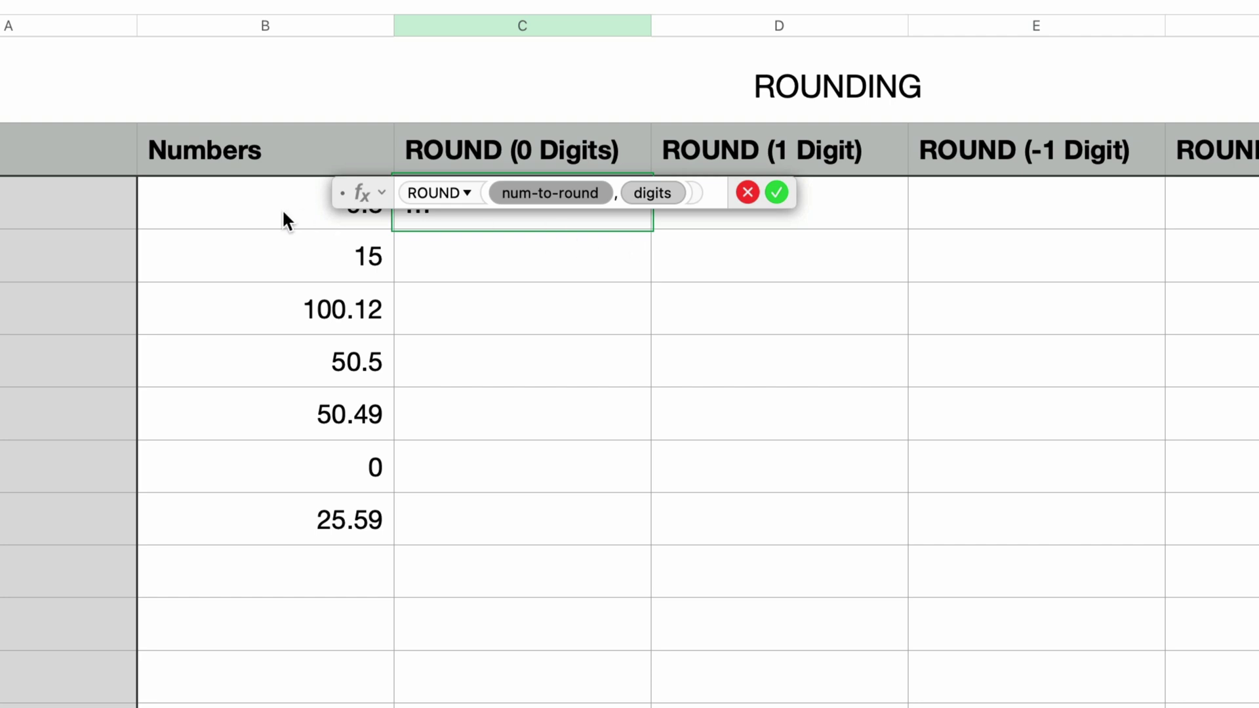
left_click(214, 198)
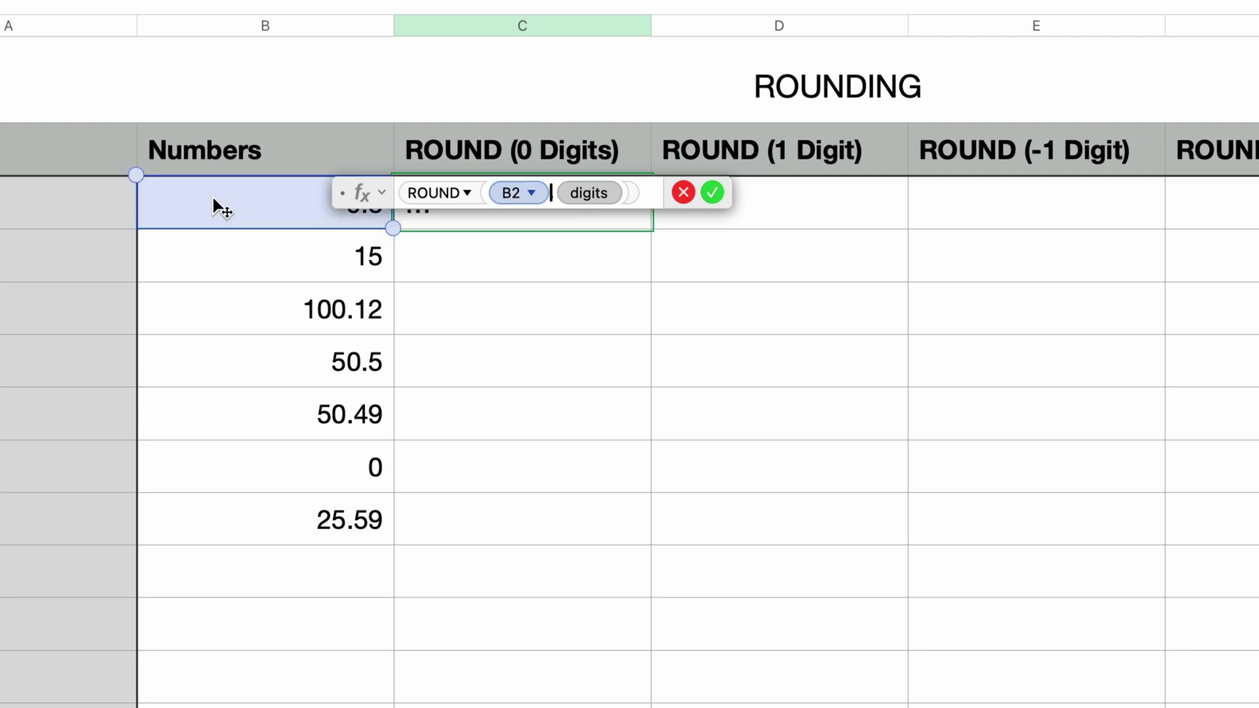
type(",")
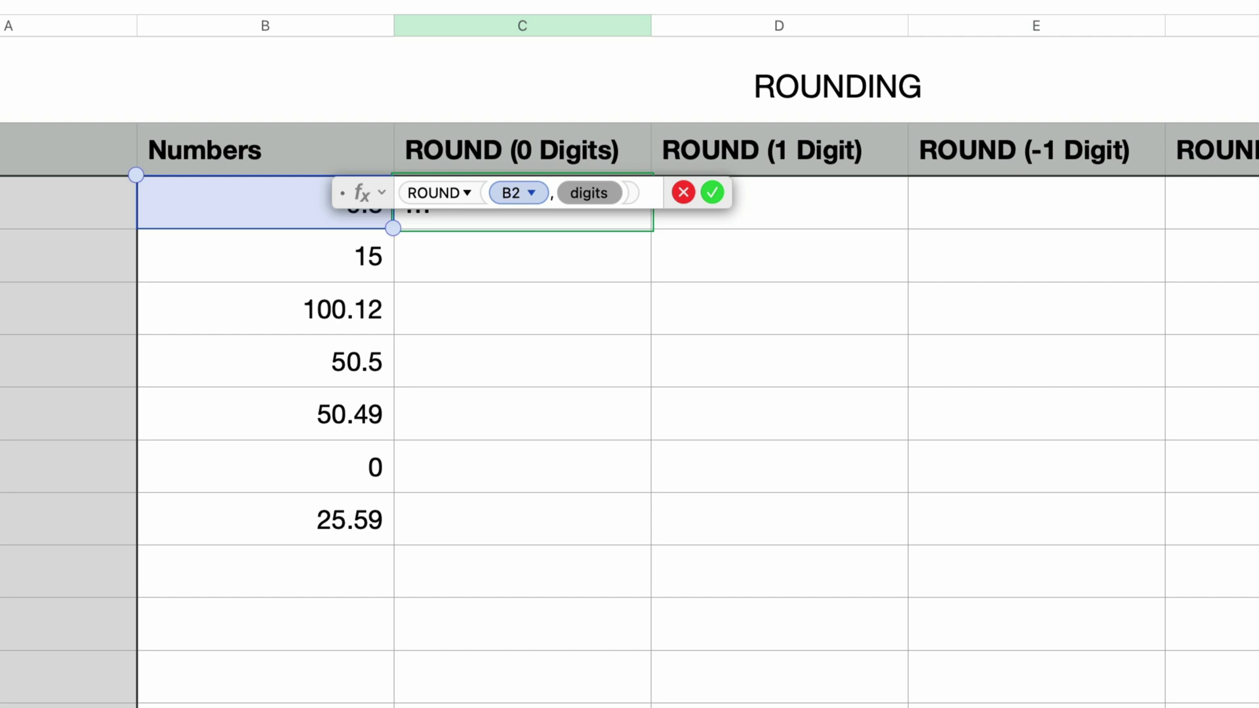
type("0")
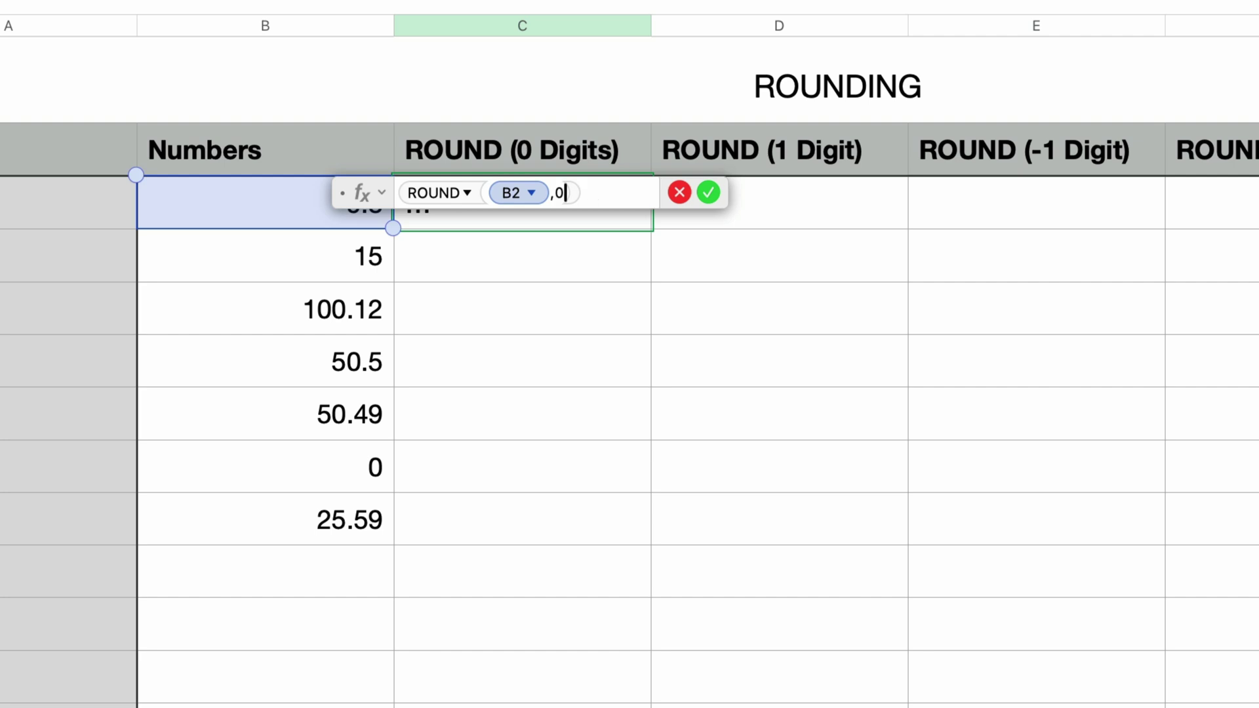
key("Return")
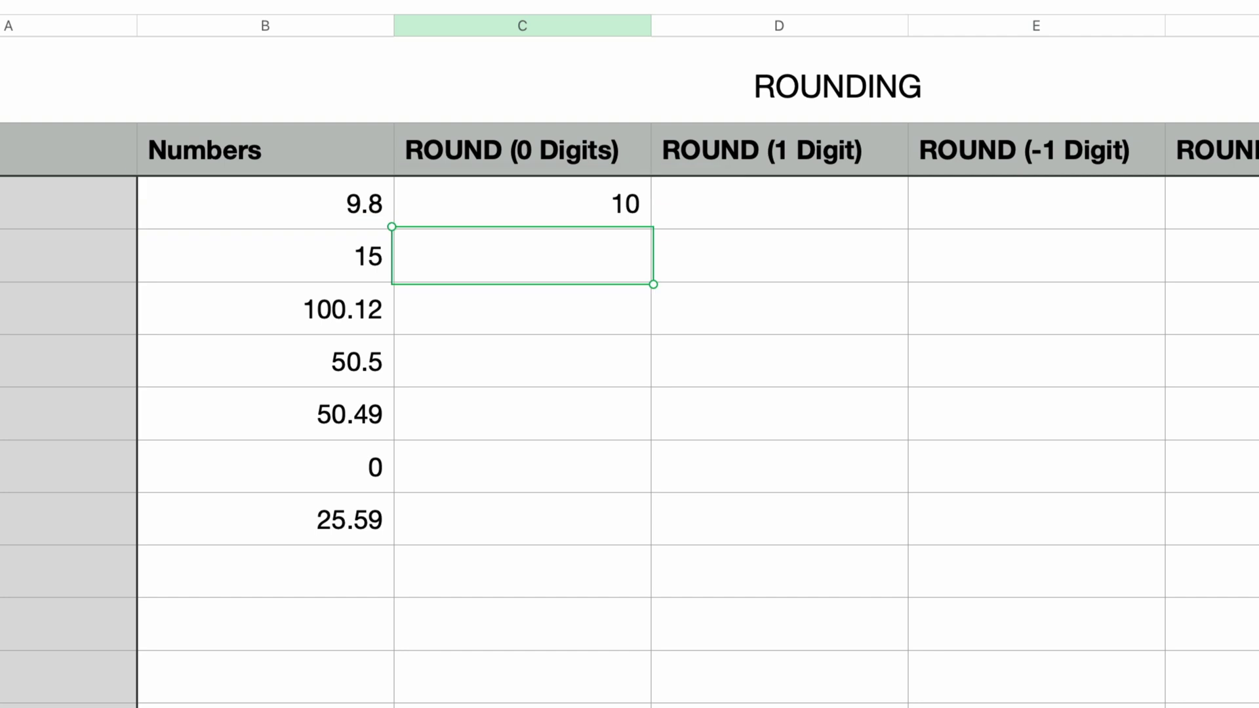
left_click(548, 211)
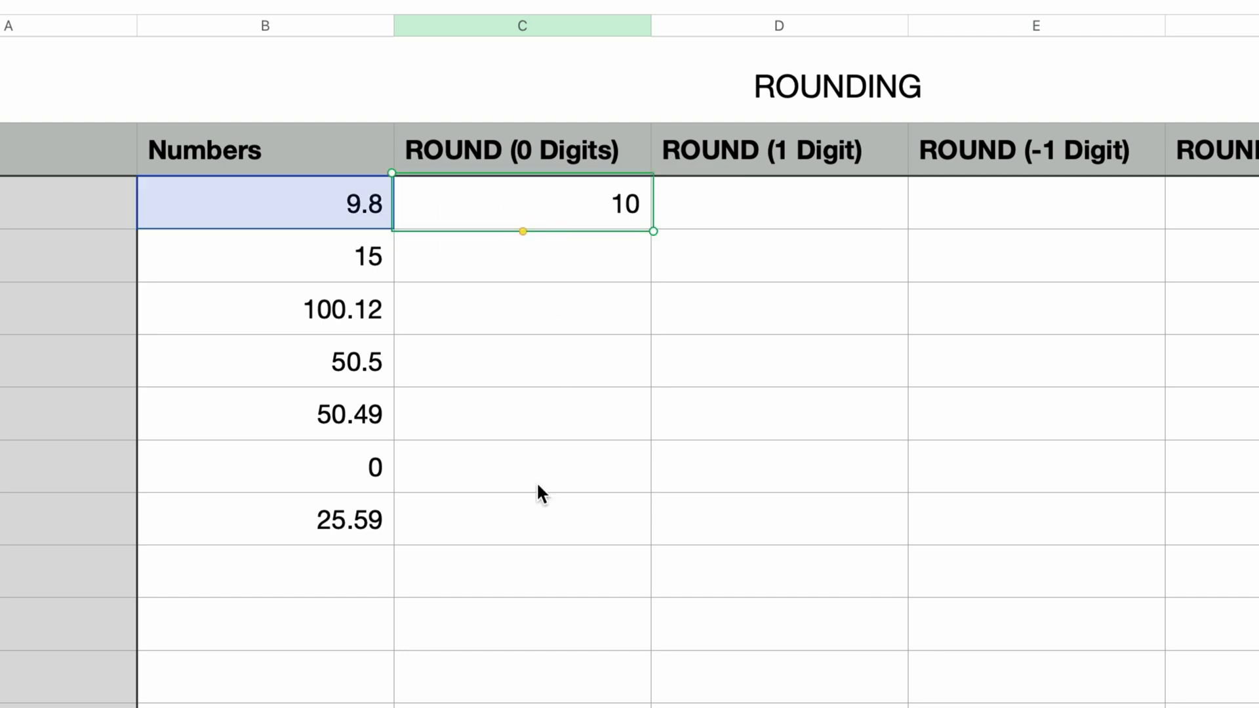
Fill the ROUND formula down C2:C8, giving 10, 15, 100, 51, 50, 0 and 26
left_click(545, 518, "shift")
key("super+v")
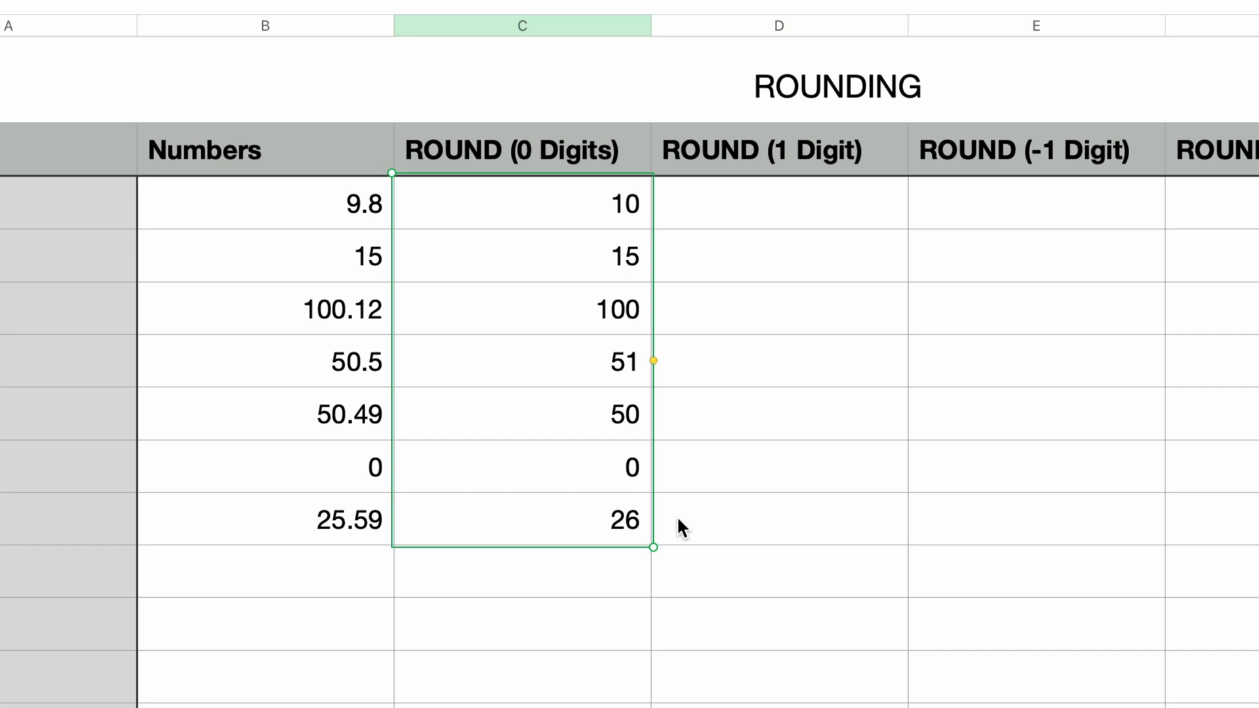
left_click(289, 207)
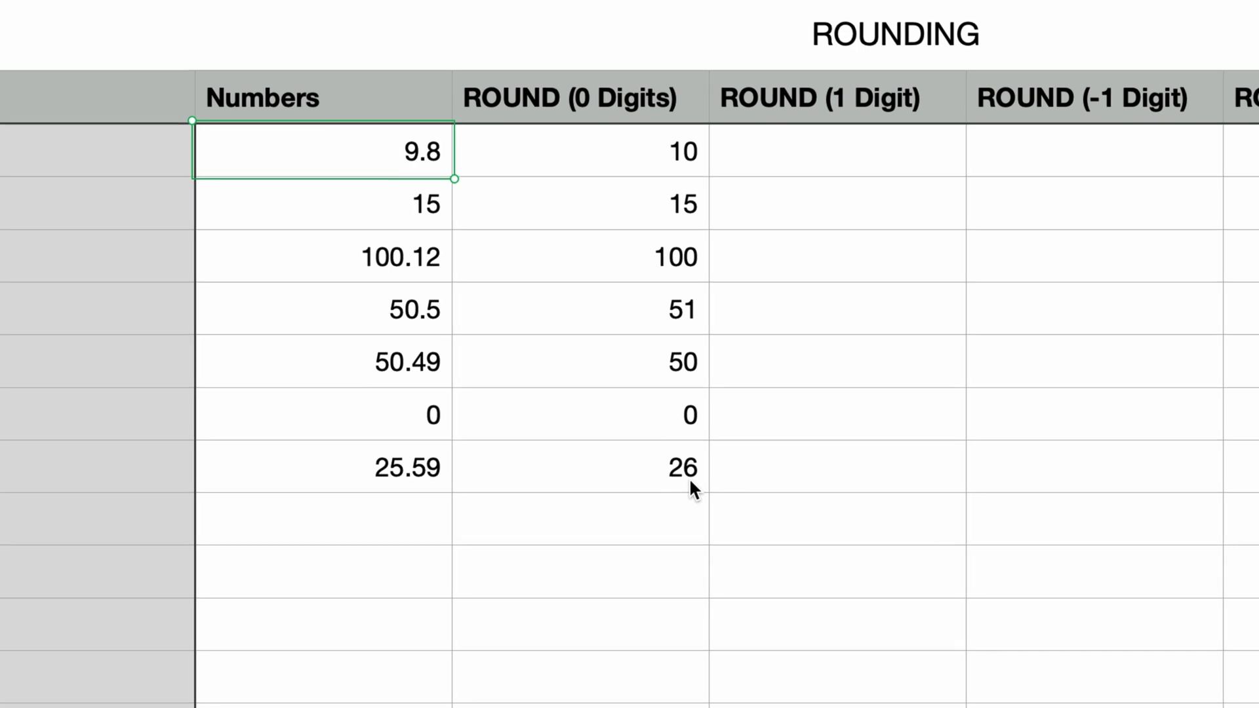
Enter =ROUND(B2,1) in D2 so it shows 9.8
left_click(873, 161)
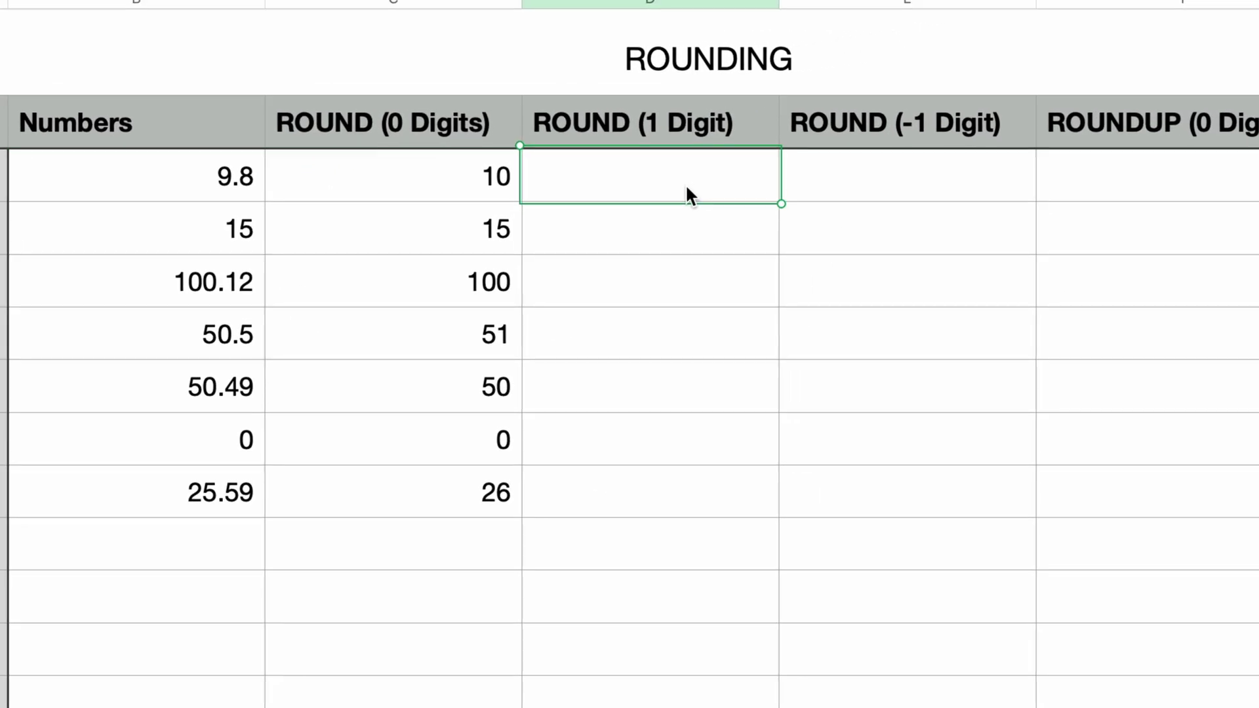
key("equal")
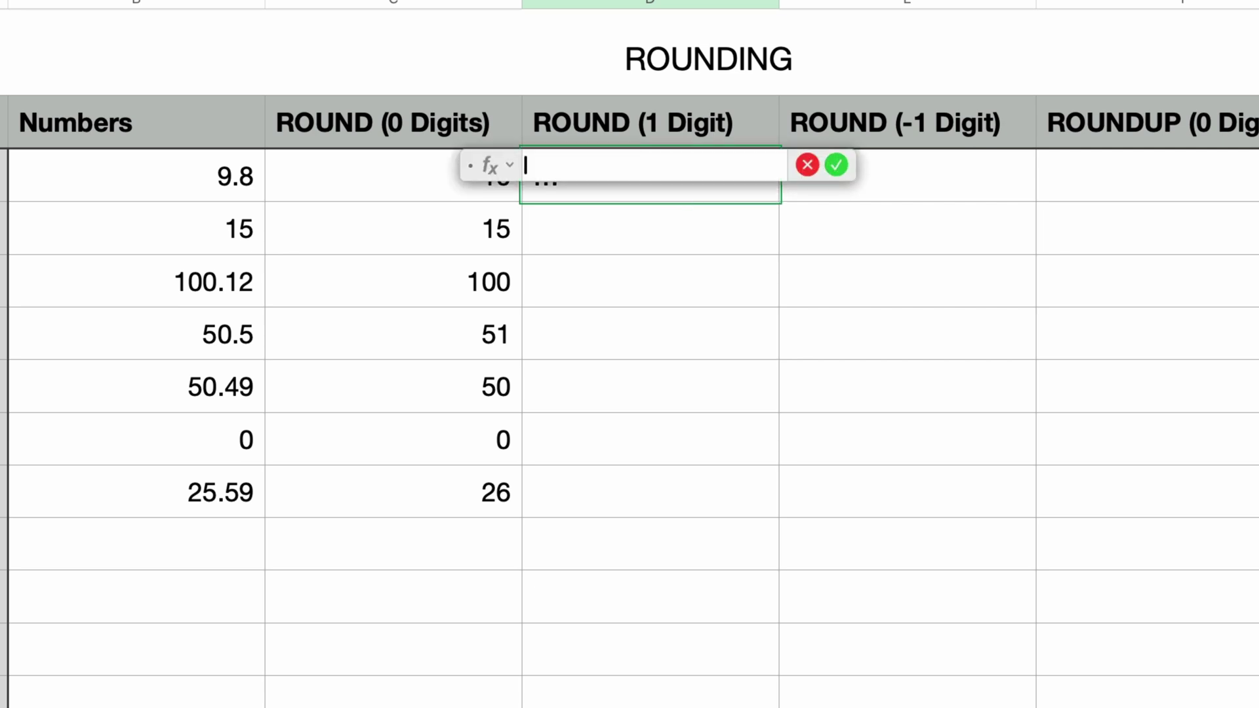
type("ROUND")
key("Return")
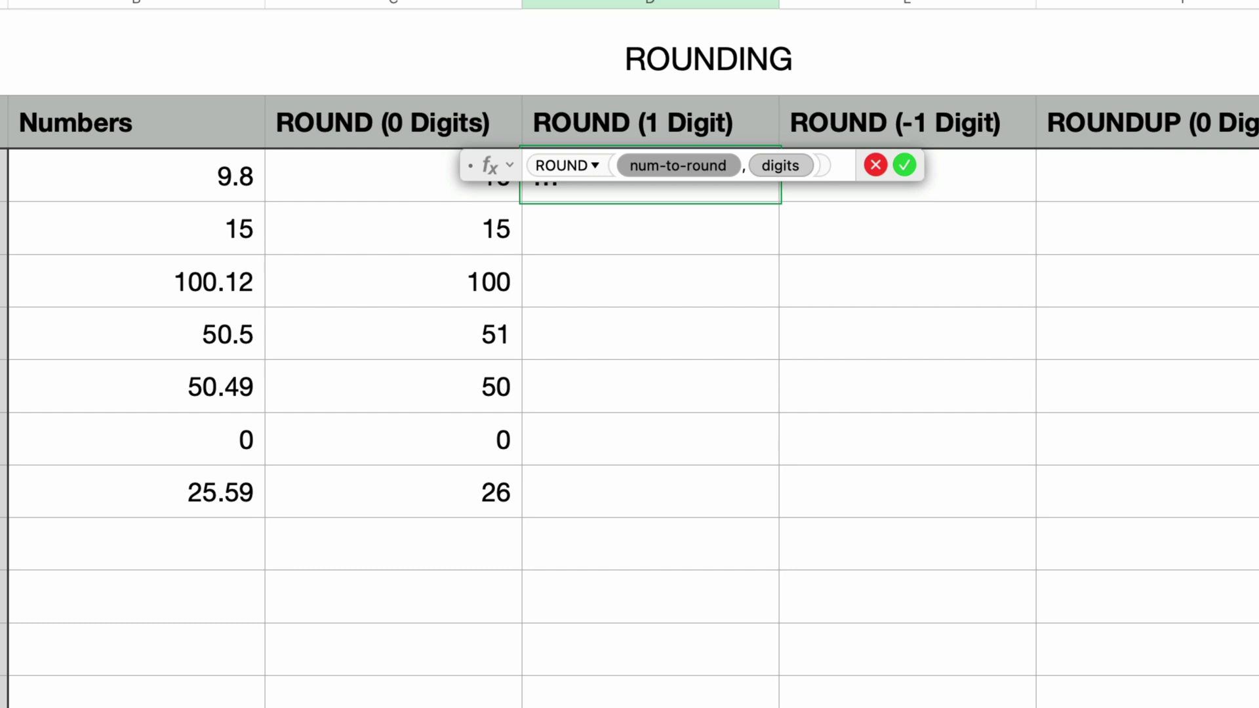
left_click(114, 181)
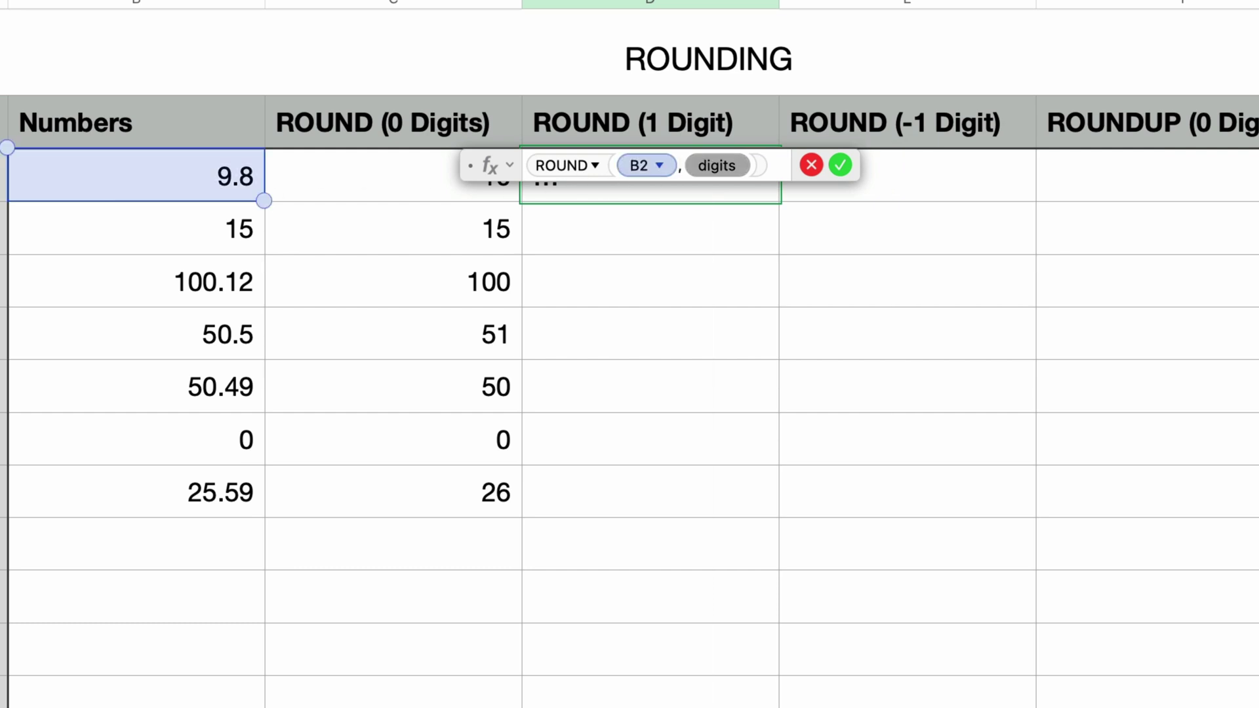
type("1")
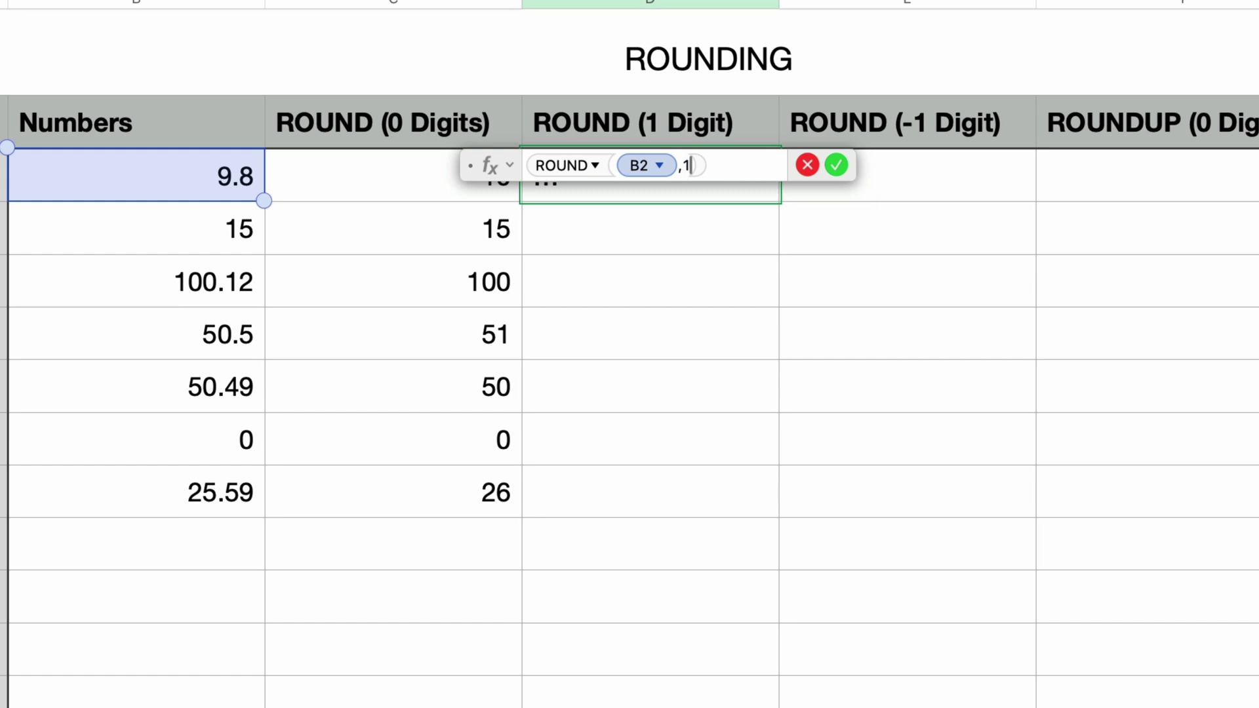
key("Return")
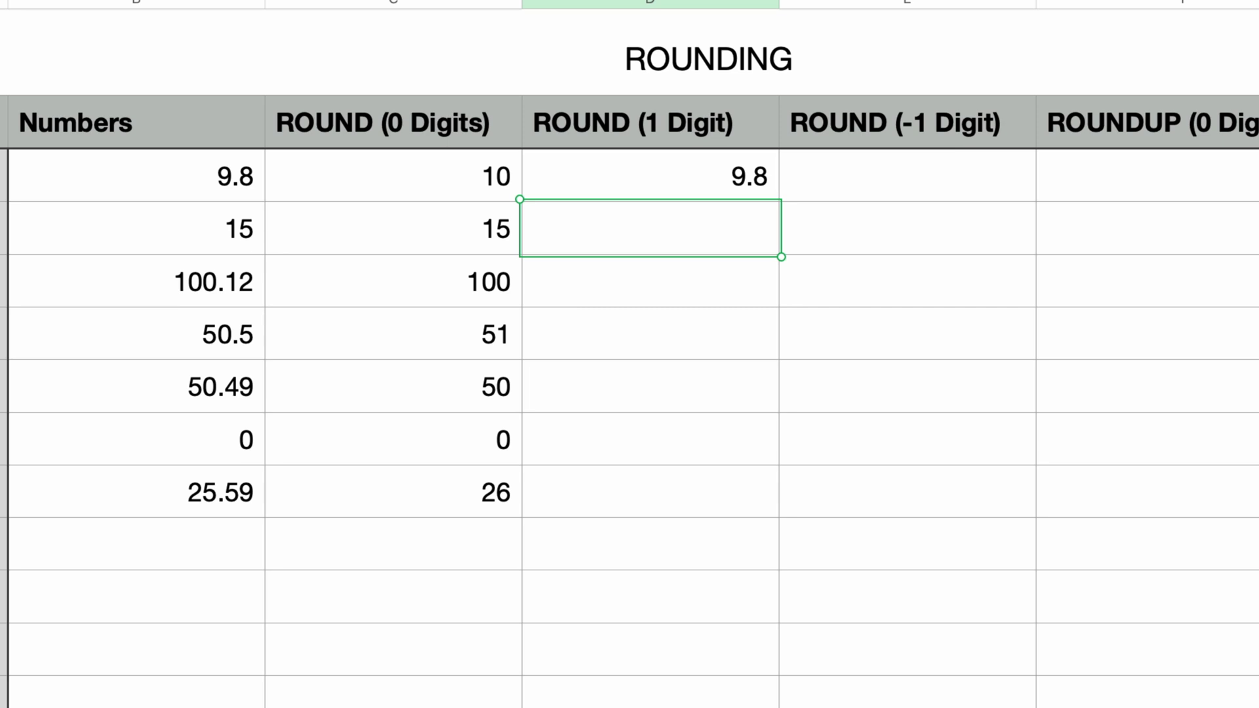
left_click(680, 171)
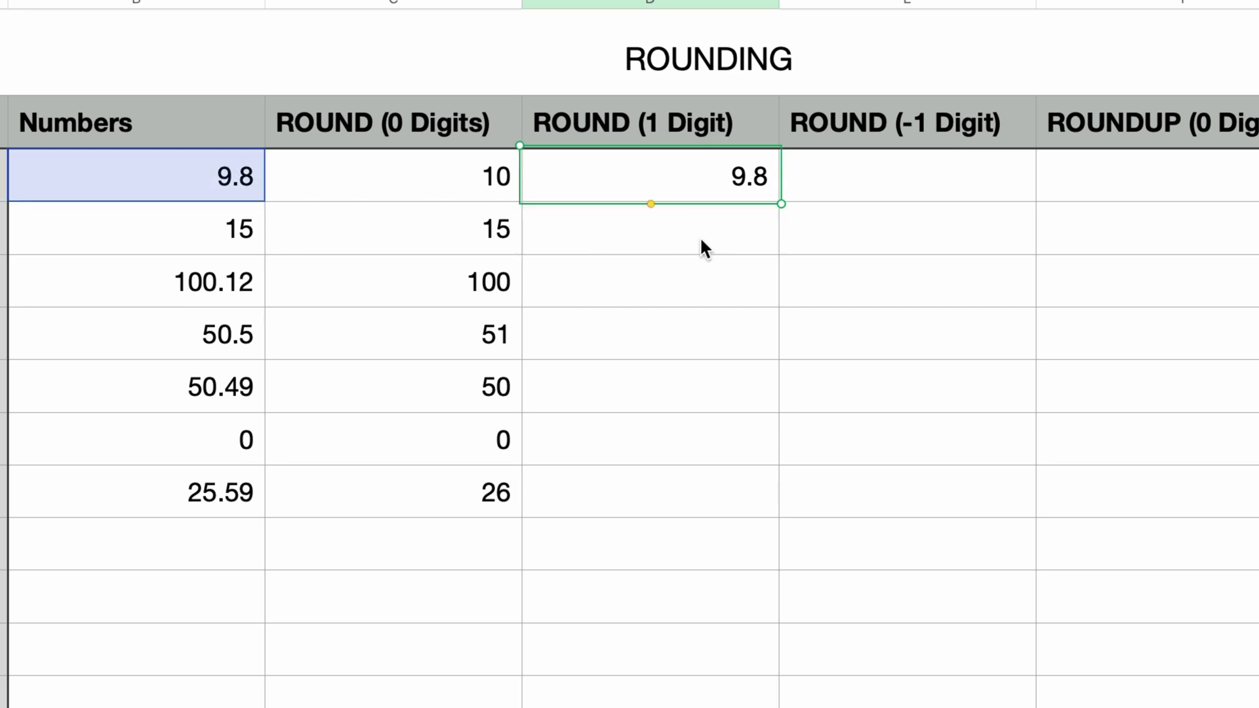
Copy D2's formula down to D8, giving 9.8, 15, 100.1, 50.5, 50.5, 0 and 25.6
left_click_drag(650, 201, 716, 512)
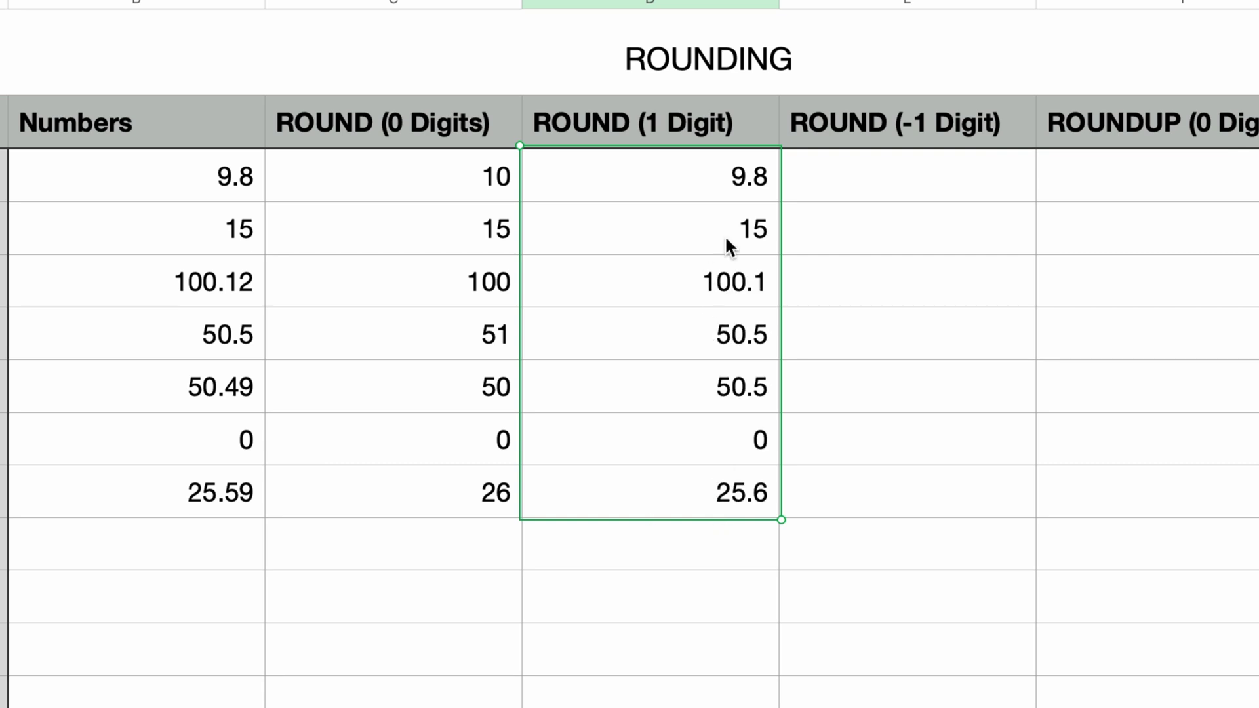
left_click(711, 184)
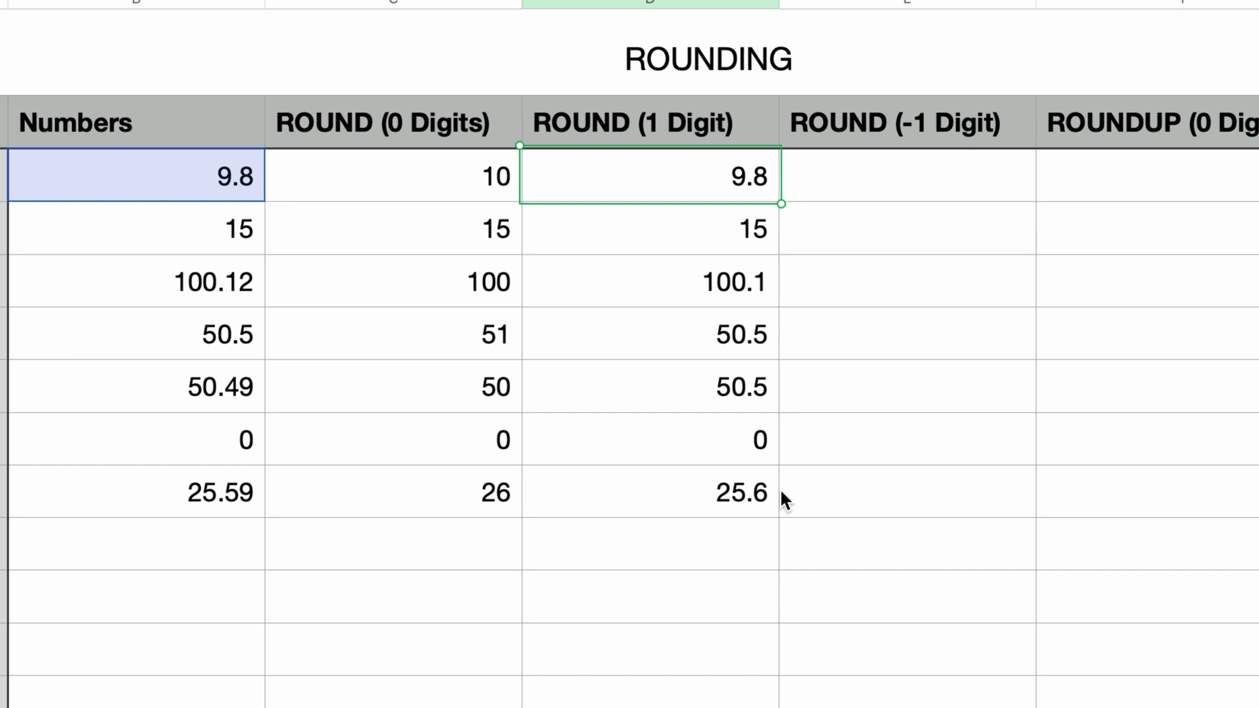
left_click(924, 176)
Enter =ROUND(B2,-1) in E2 so 9.8 rounds to the nearest ten, 10
type("=")
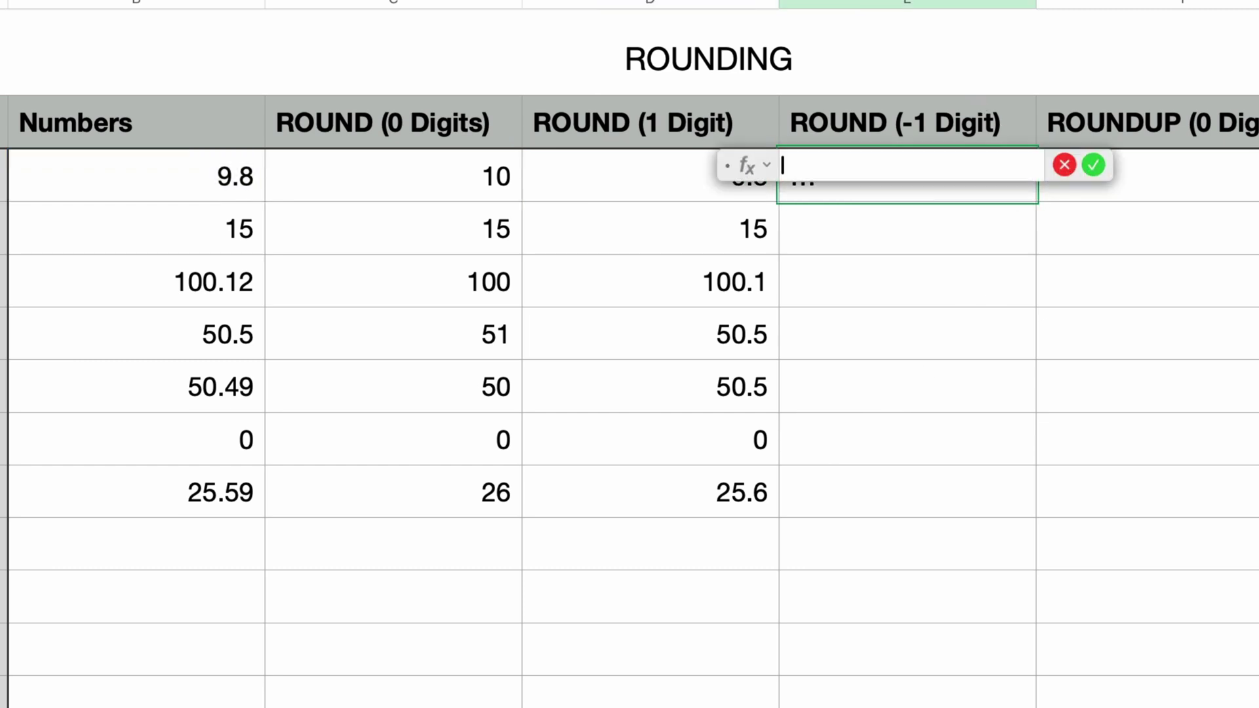
type("ROUND")
key("Return")
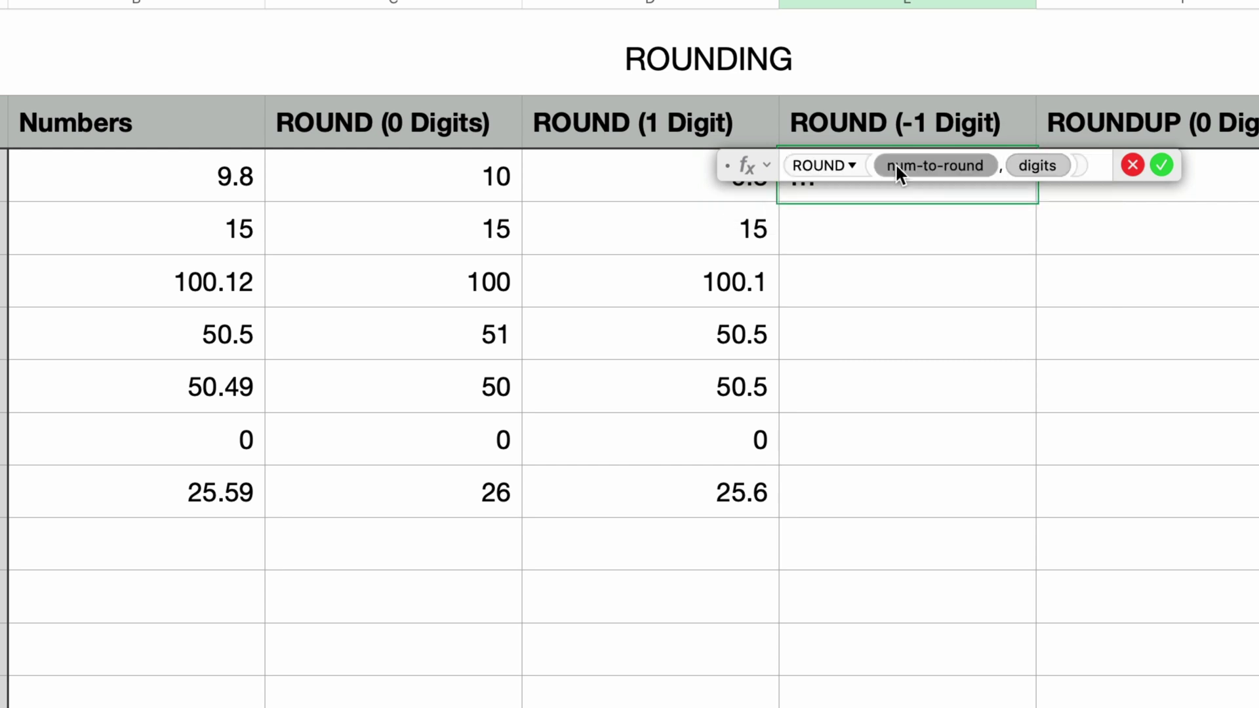
left_click(176, 186)
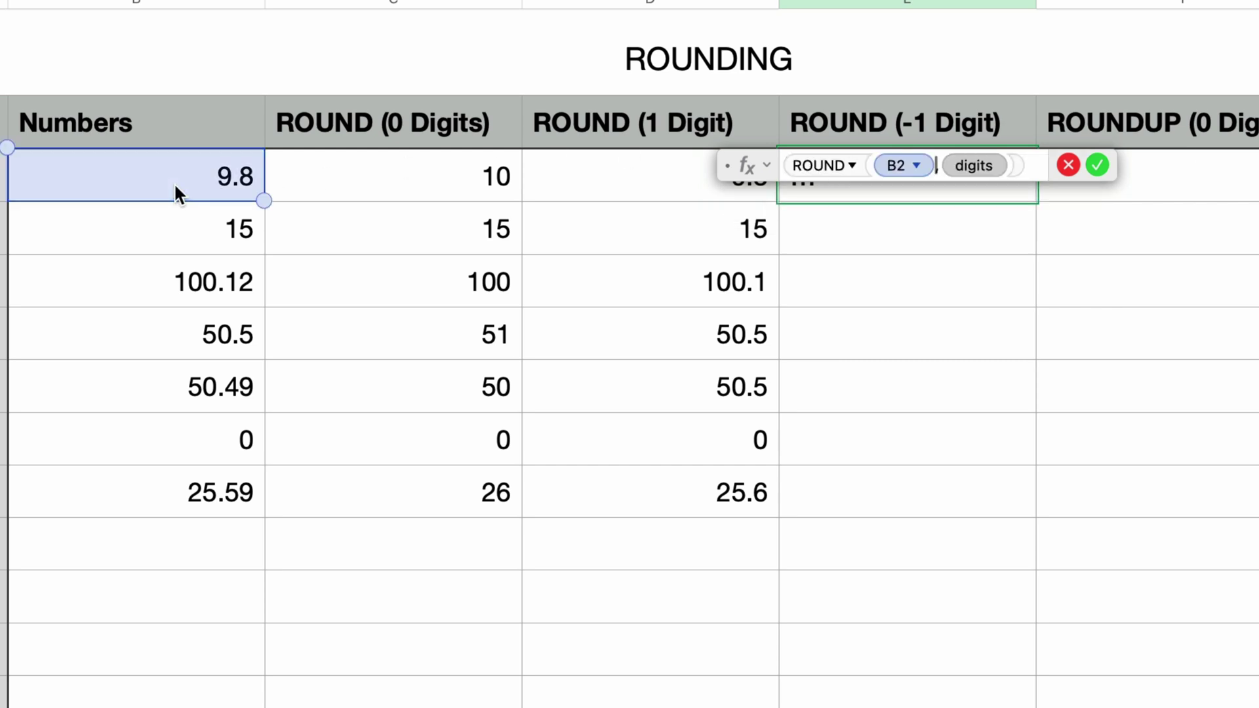
type(",")
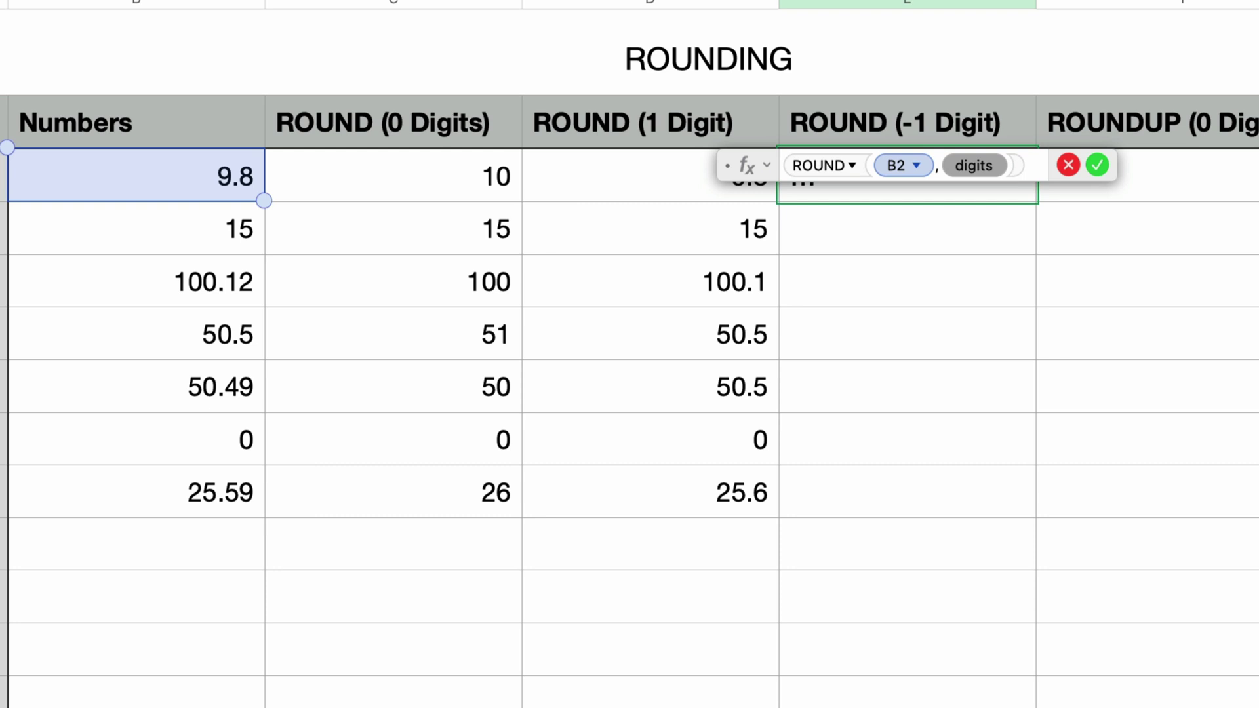
type("-1")
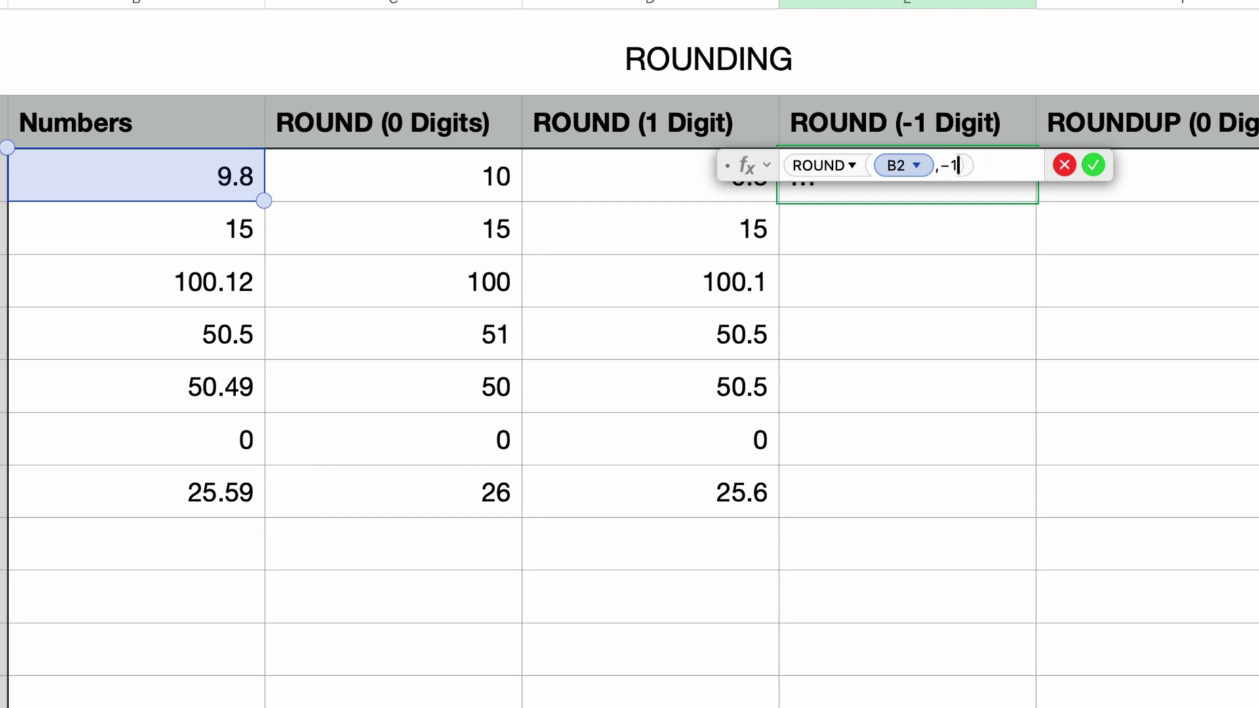
key("Return")
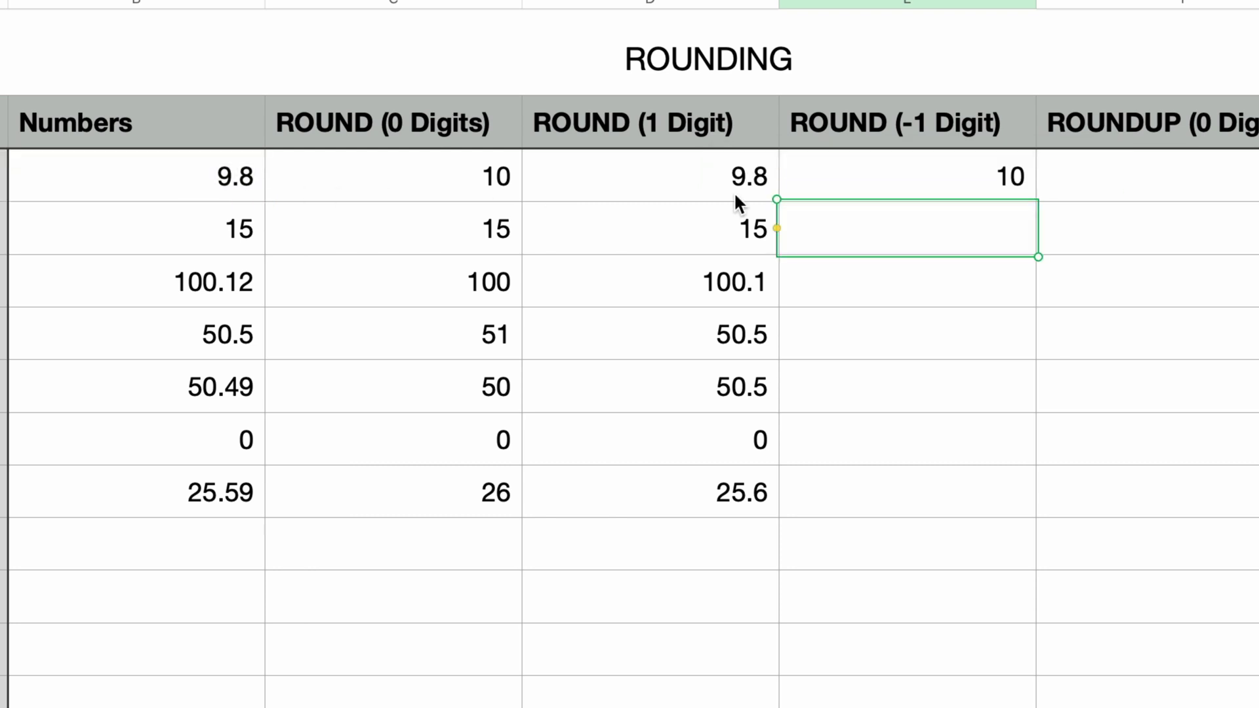
left_click(970, 197)
Copy E2's formula down through row 8, giving 20, 100, 50, 50, 0 and 30
left_click_drag(986, 502, 985, 499)
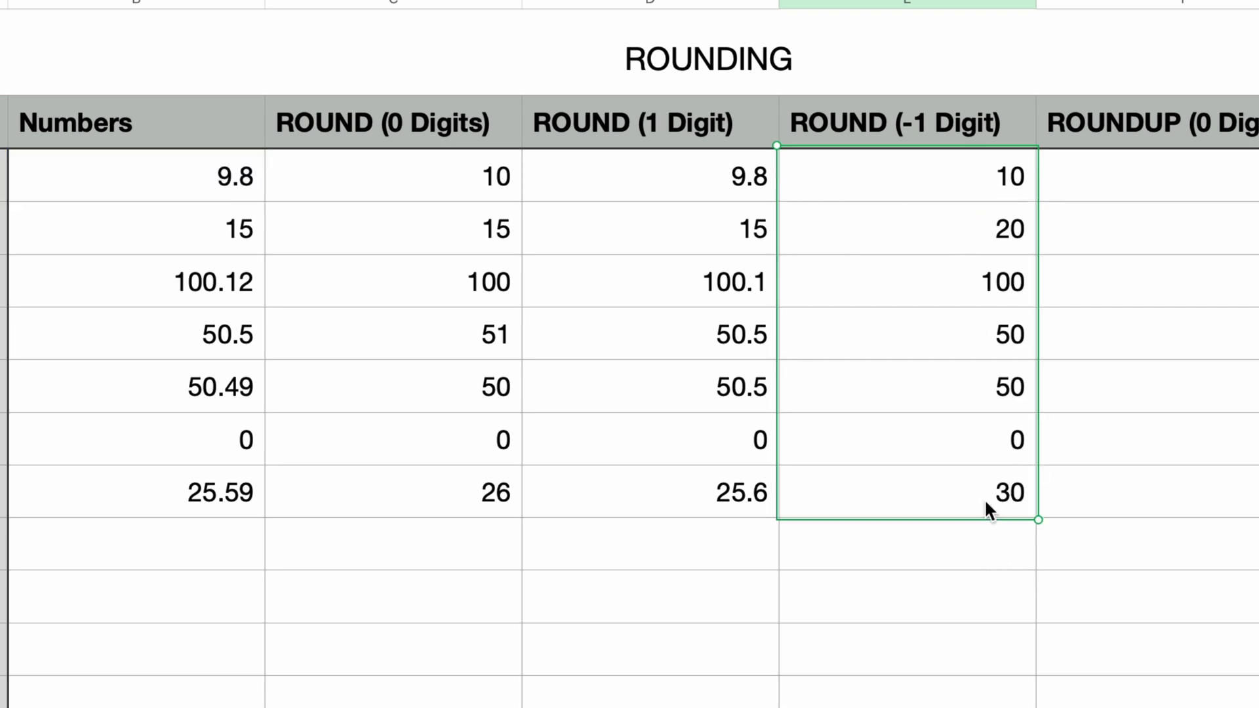
left_click(945, 178)
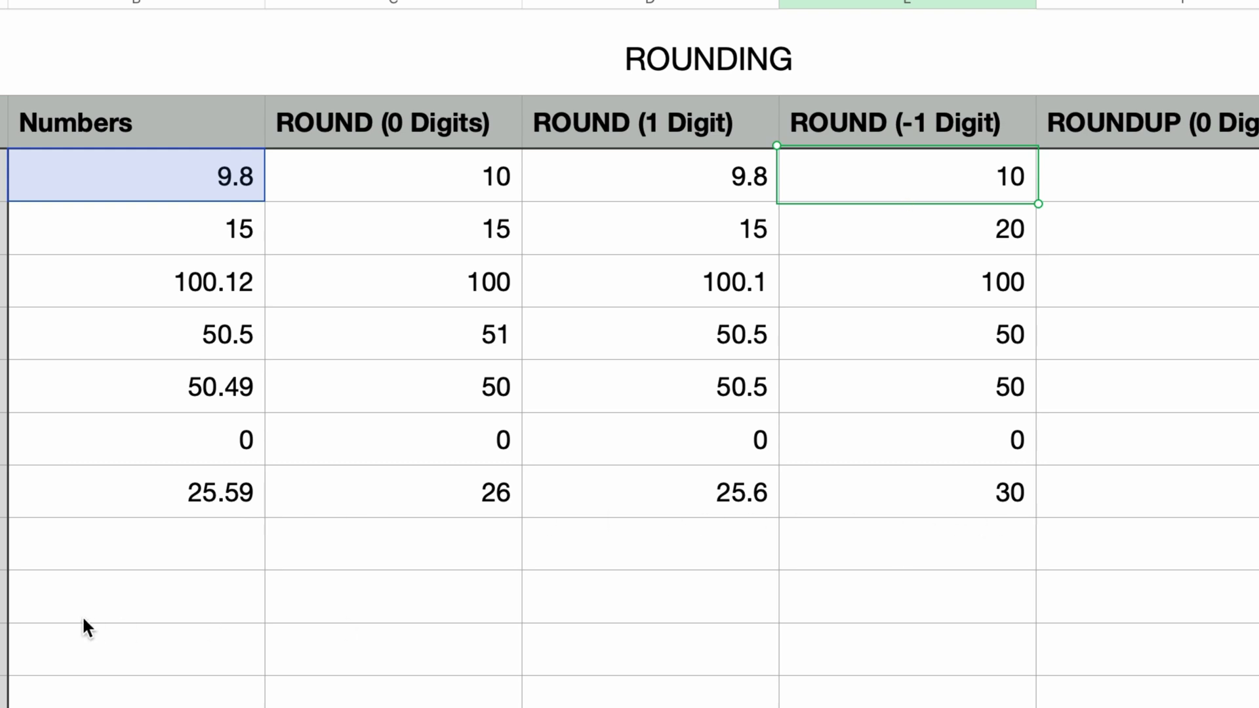
Add 22 and 39 below 25.59 with ROUND (-1 Digit) results of 20 and 40
left_click(144, 553)
type("22")
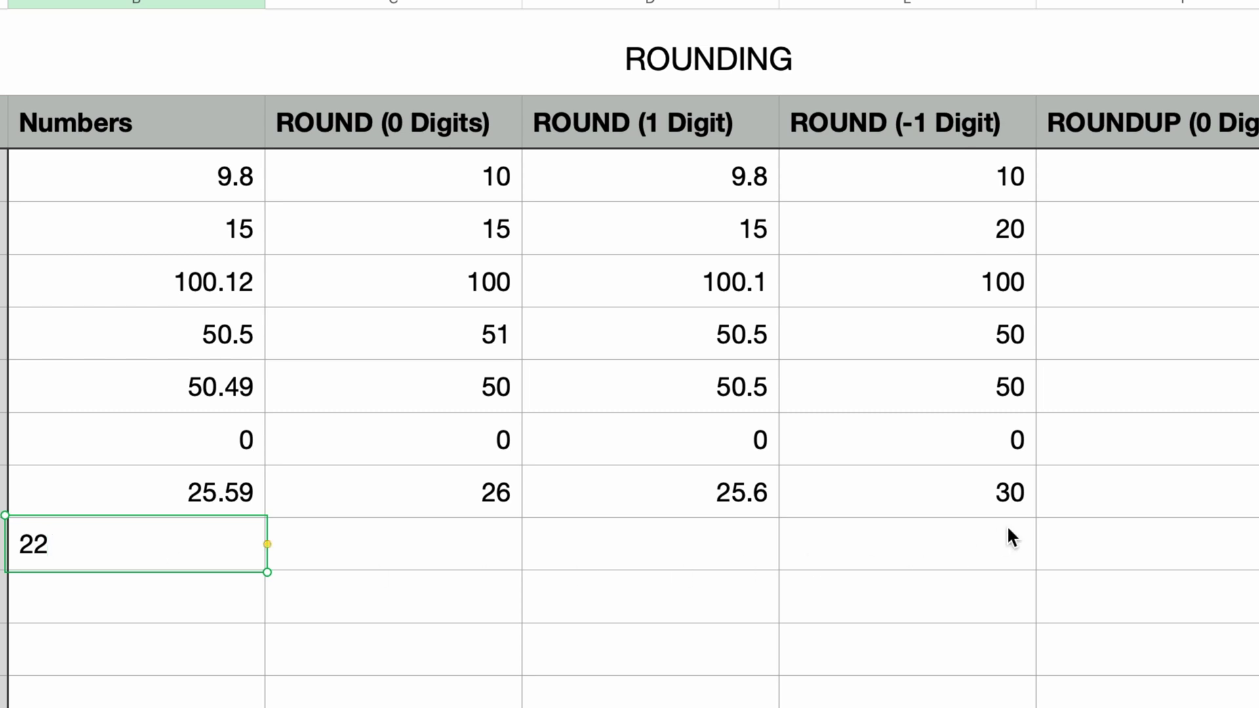
left_click(989, 487)
left_click(981, 551)
type("20")
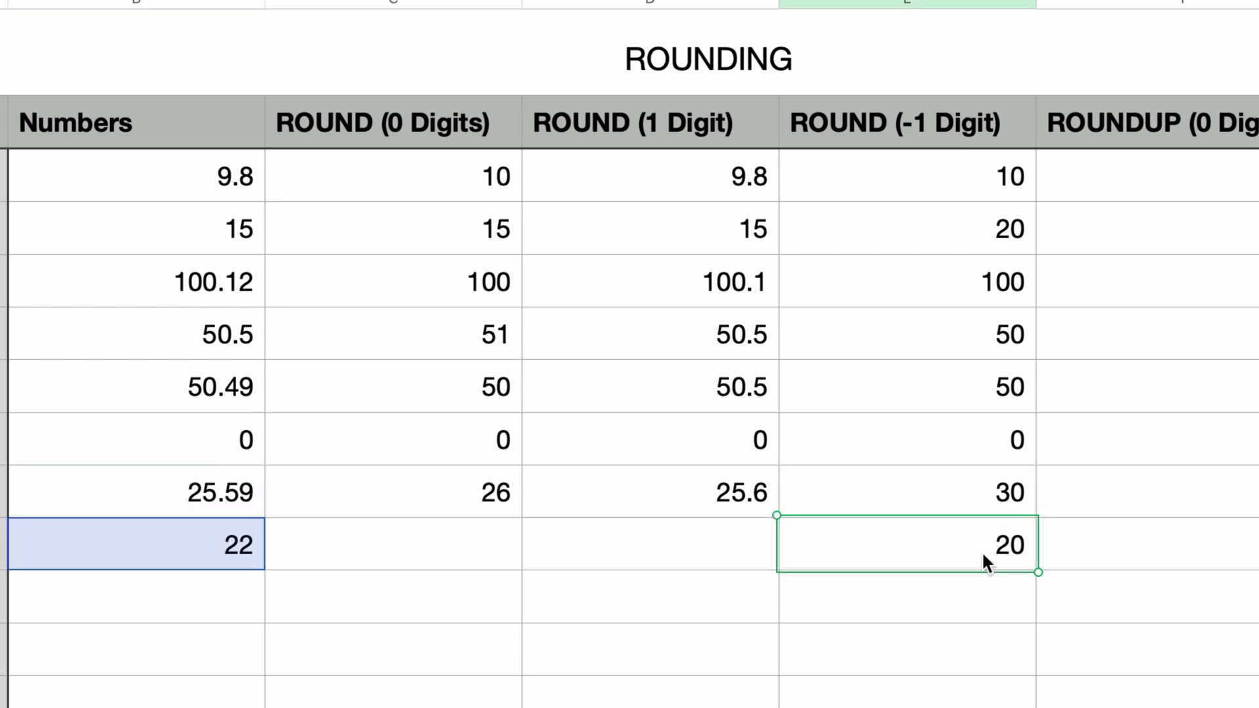
left_click(183, 610)
type("39")
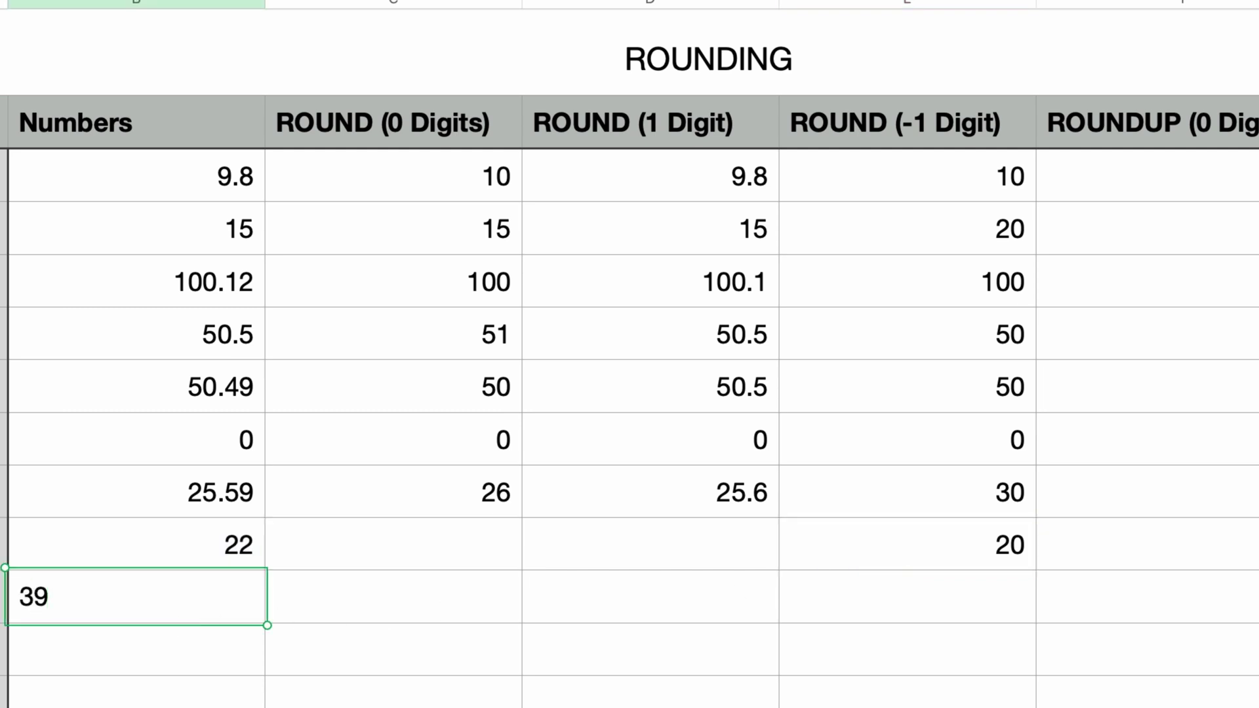
left_click(981, 596)
key("super+v")
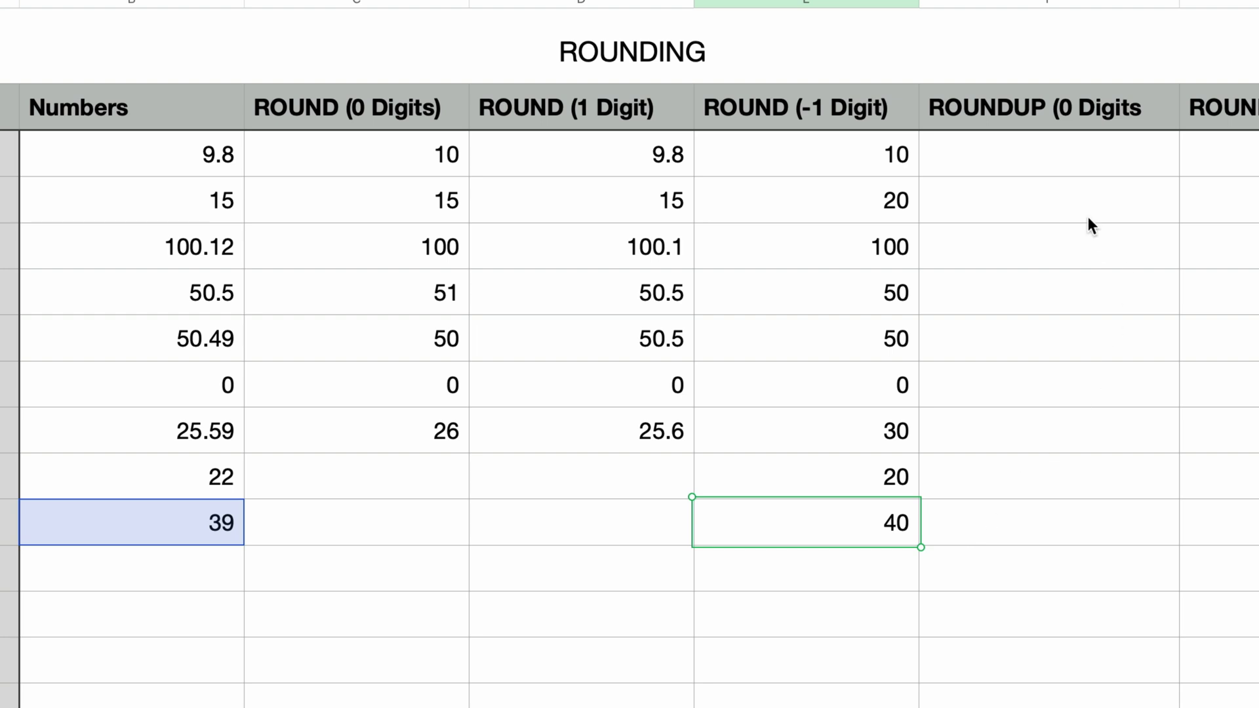
left_click(1078, 171)
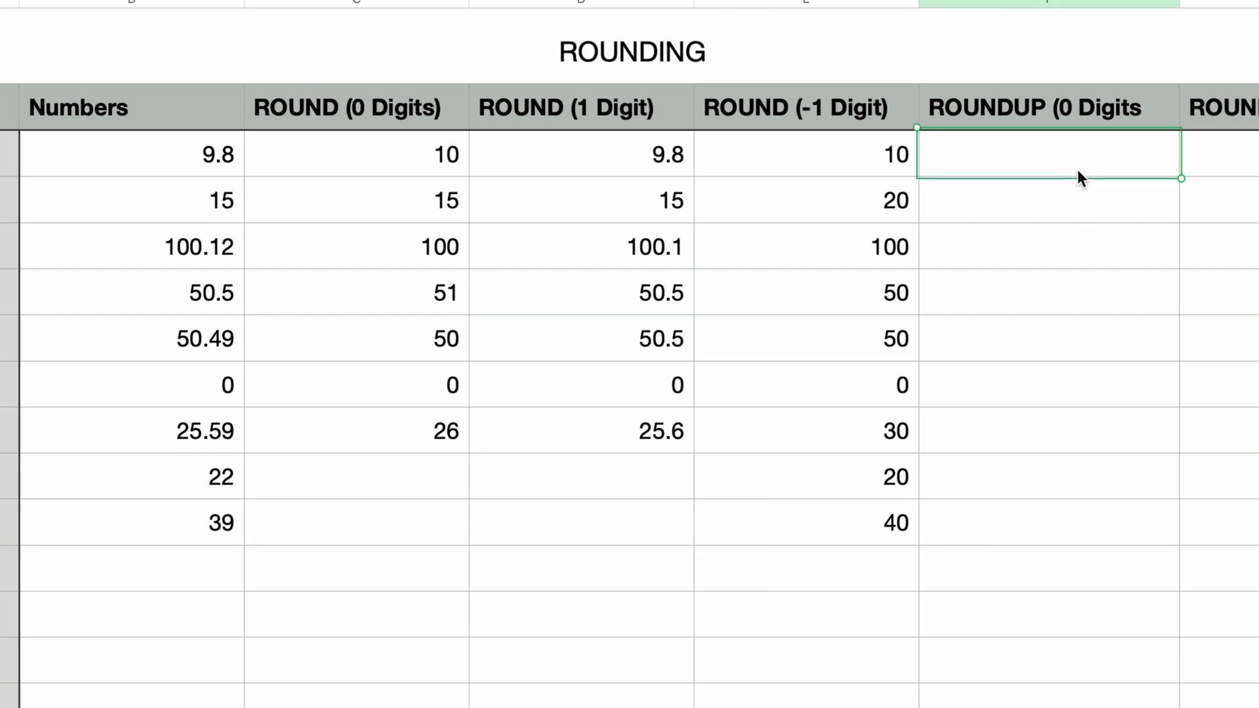
Enter =ROUNDUP(B2,0) in F2 so 9.8 rounds up to 10
double_click(1048, 166)
type("=")
type("ROUNDU")
key("Return")
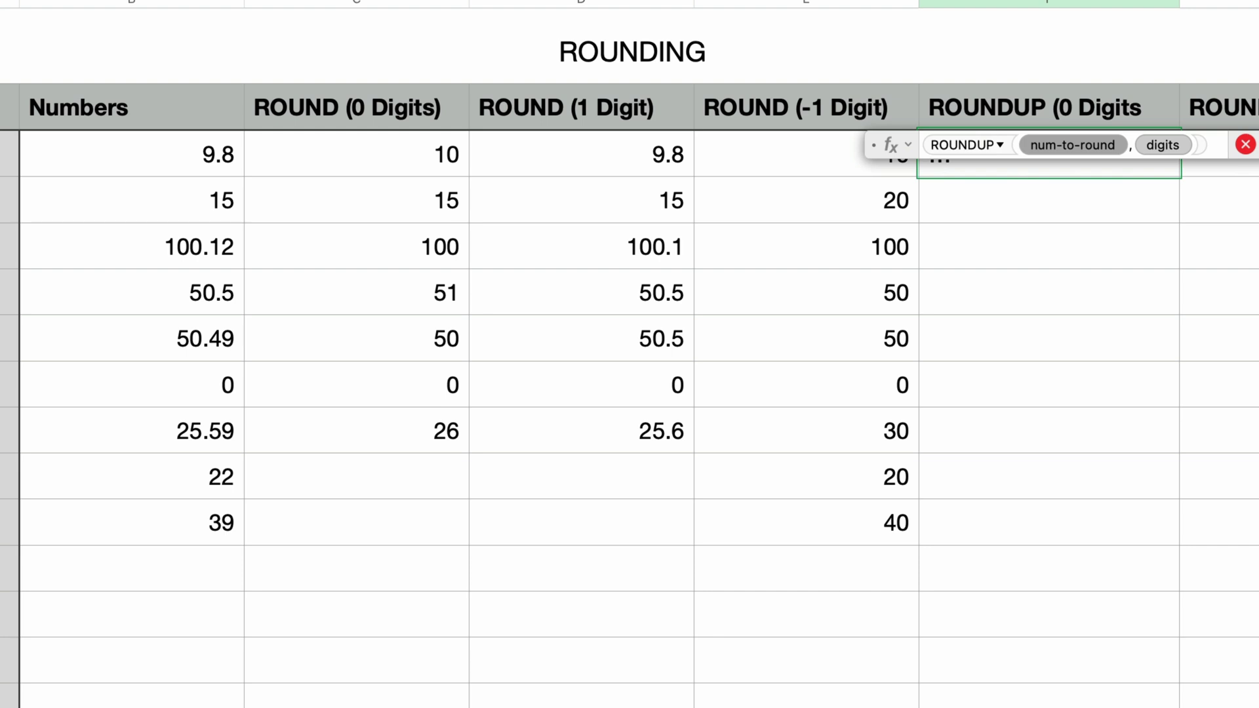
left_click(155, 162)
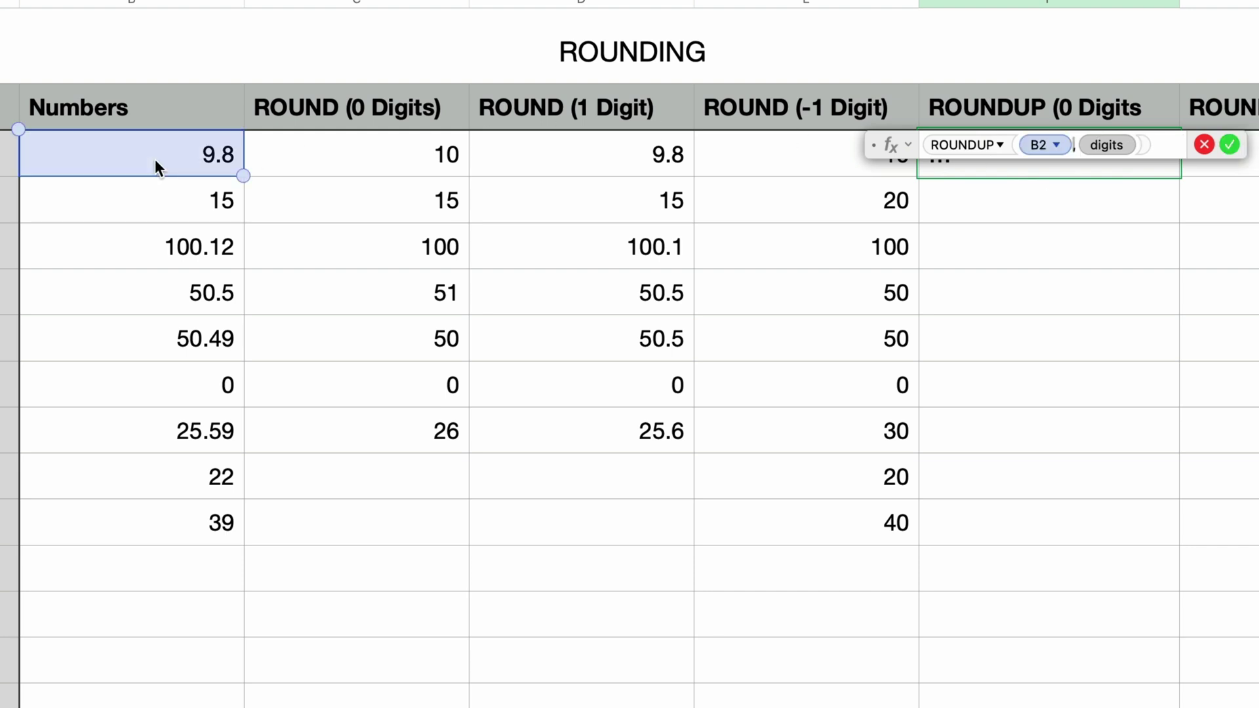
left_click(1098, 140)
type("0")
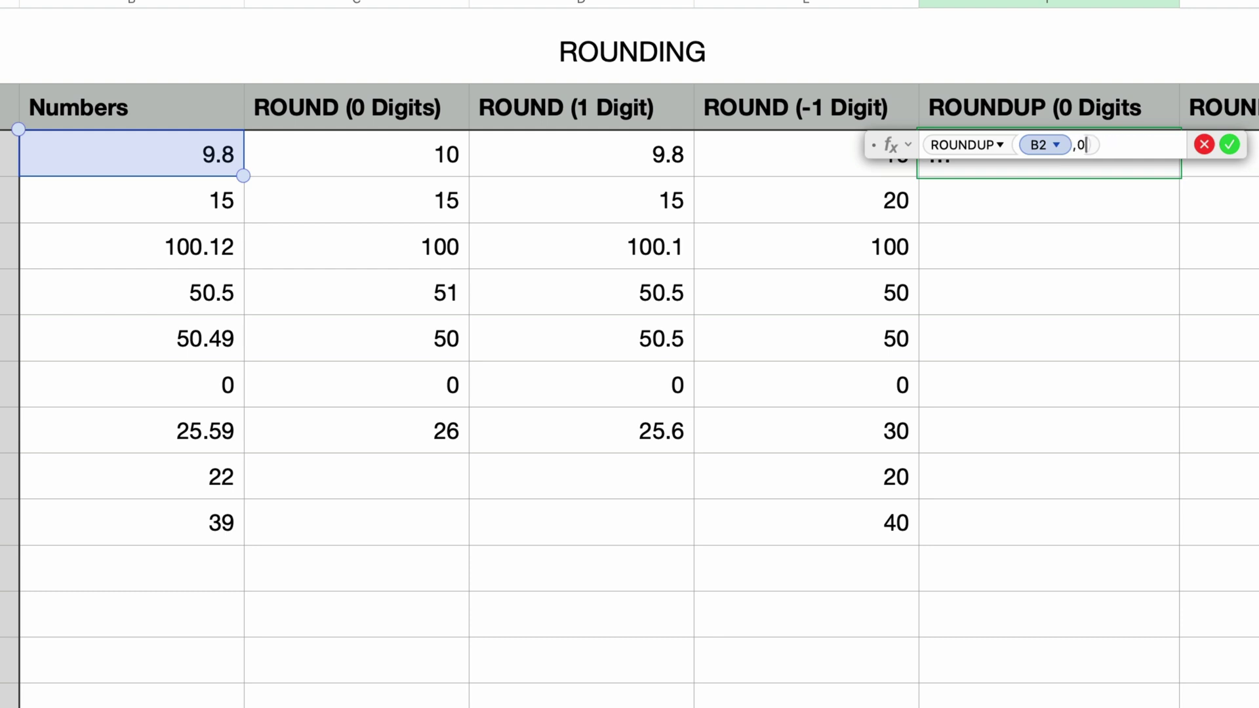
key("Return")
left_click(1050, 154)
left_click(1118, 197)
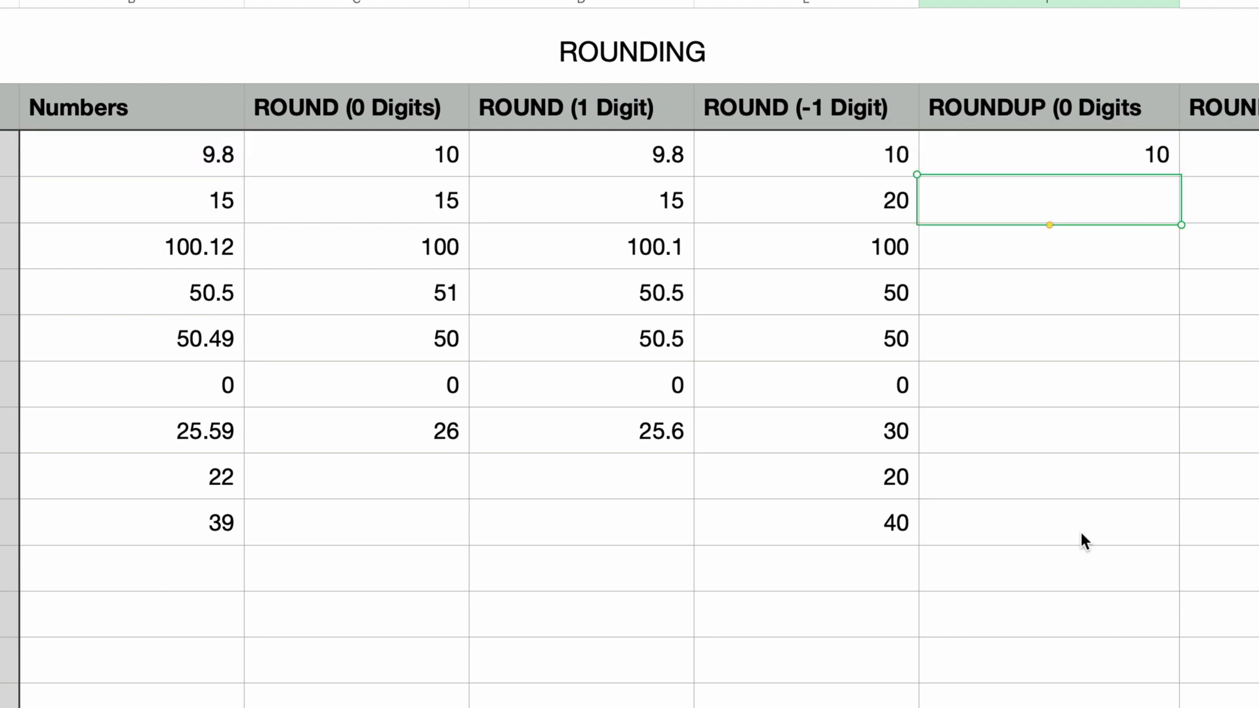
Fill the ROUNDUP formula down F2:F8, giving 15, 101, 51, 51, 0 and 26
left_click(1060, 415, "shift")
key("cmd+v")
left_click(1162, 154)
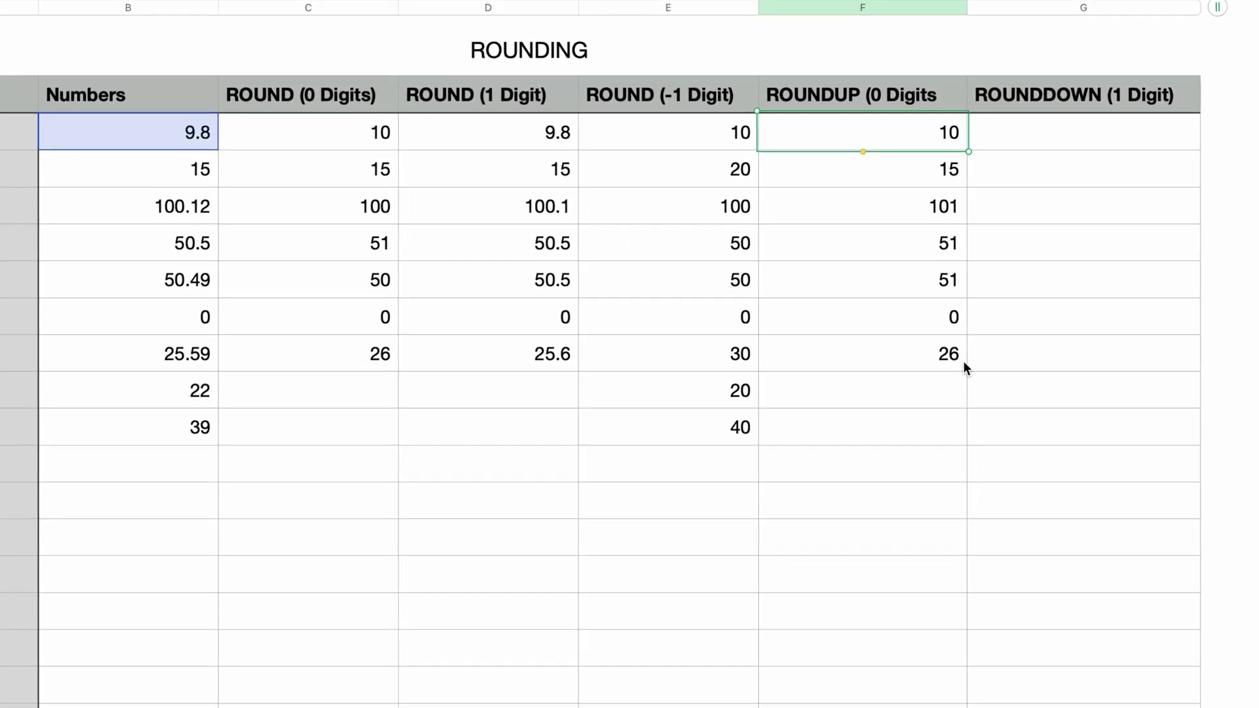
left_click(1131, 134)
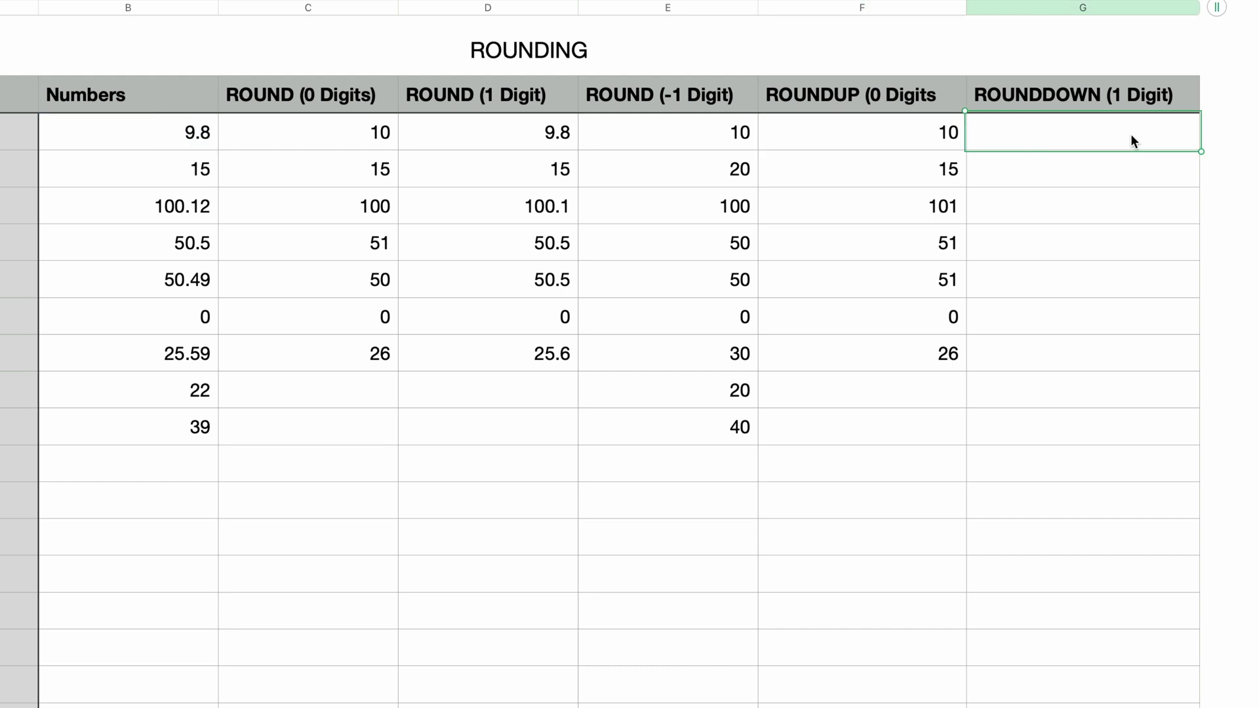
Enter =ROUNDDOWN(B2,1) in G2 so it shows 9.8
key("equal")
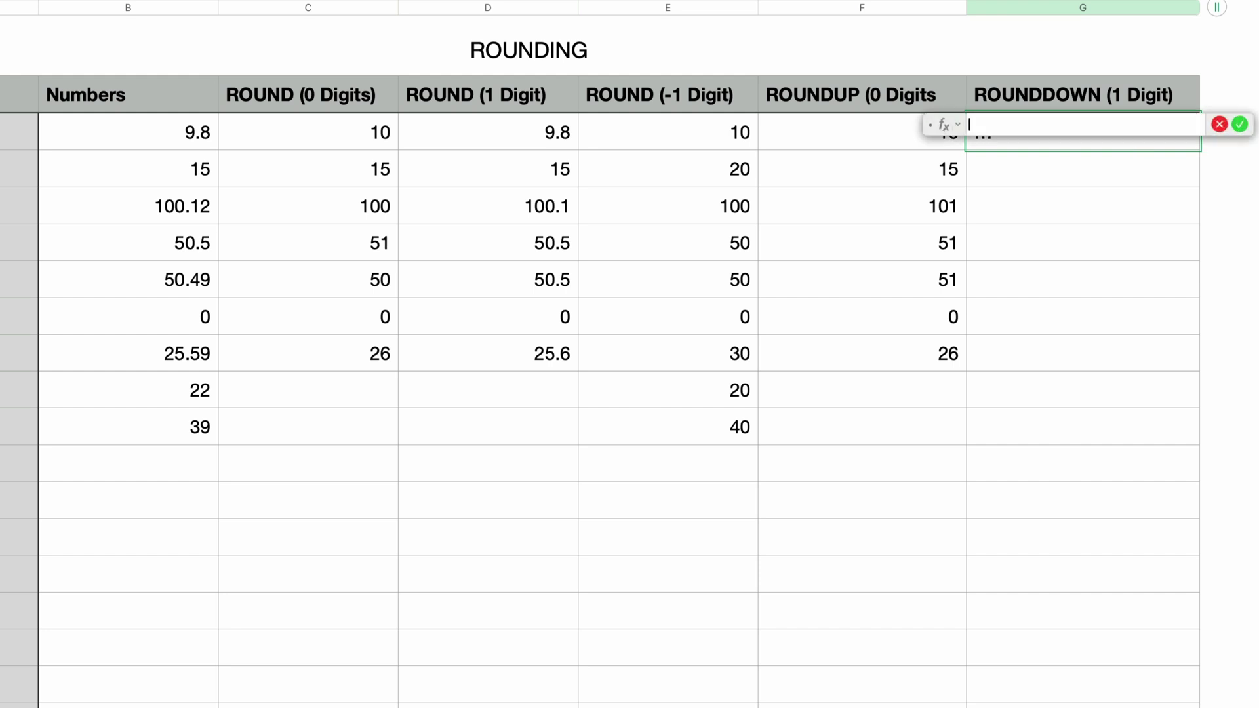
type("rounddown")
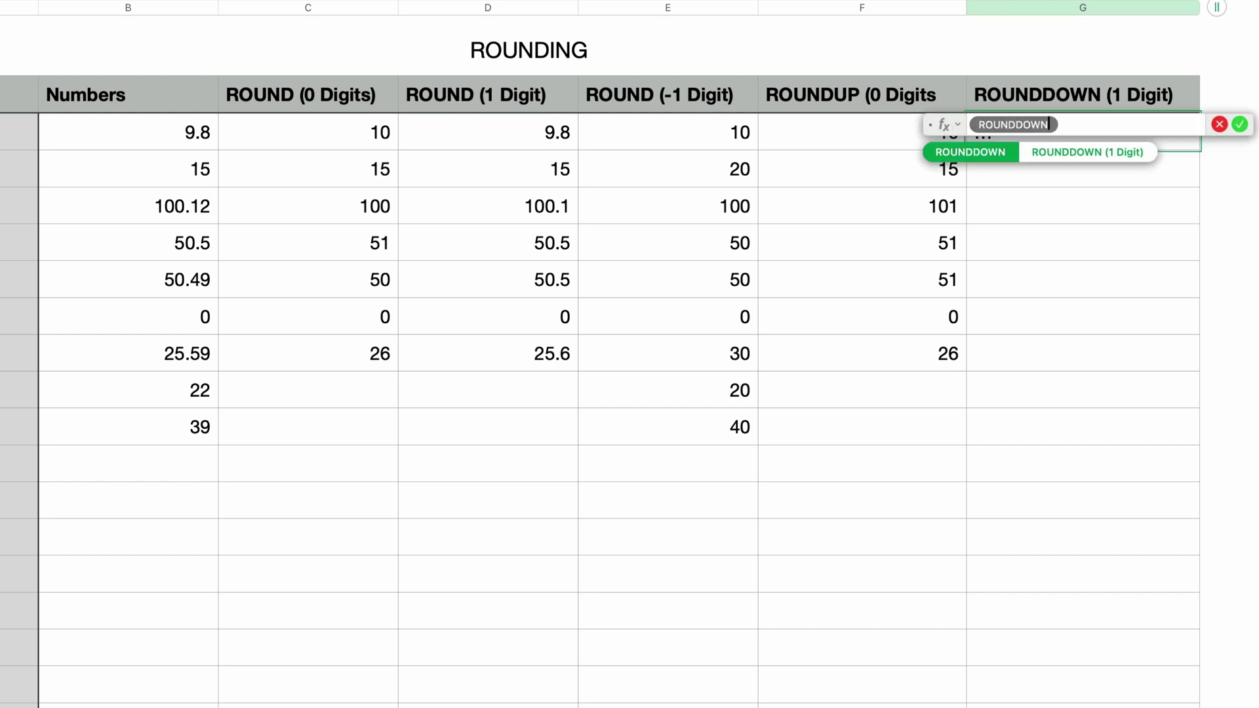
key("Return")
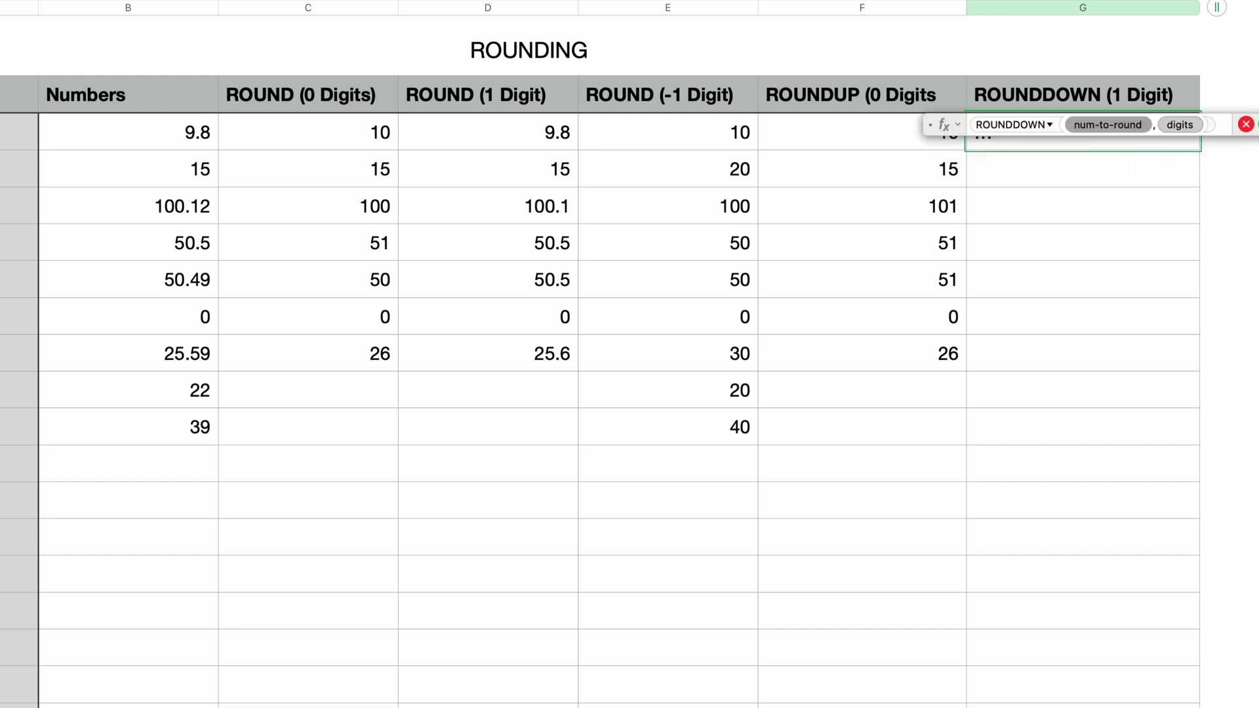
left_click(151, 130)
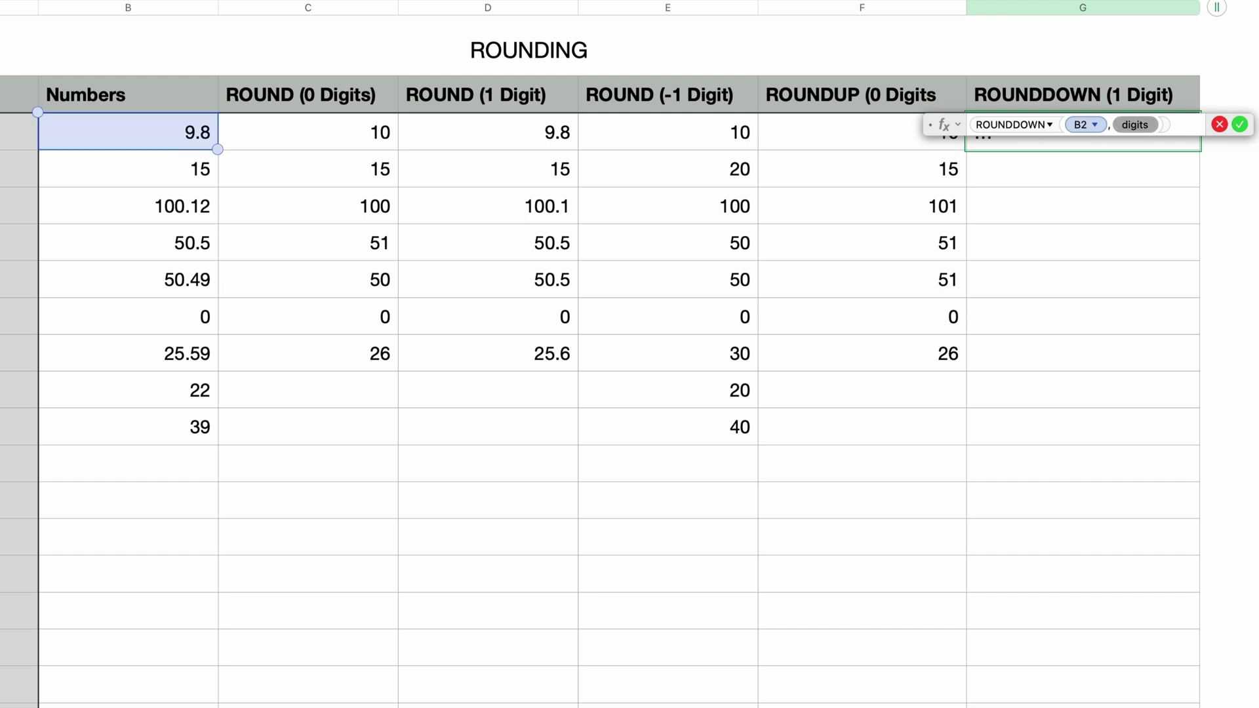
type("1")
key("Return")
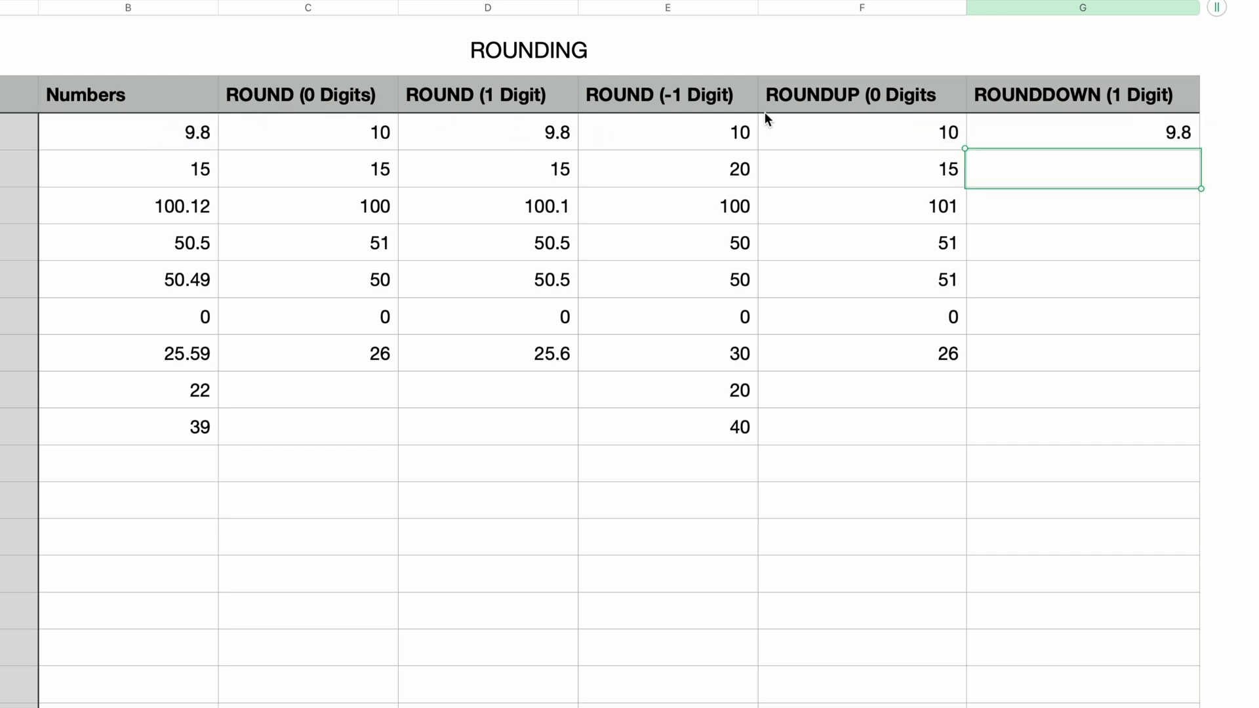
left_click(1080, 130)
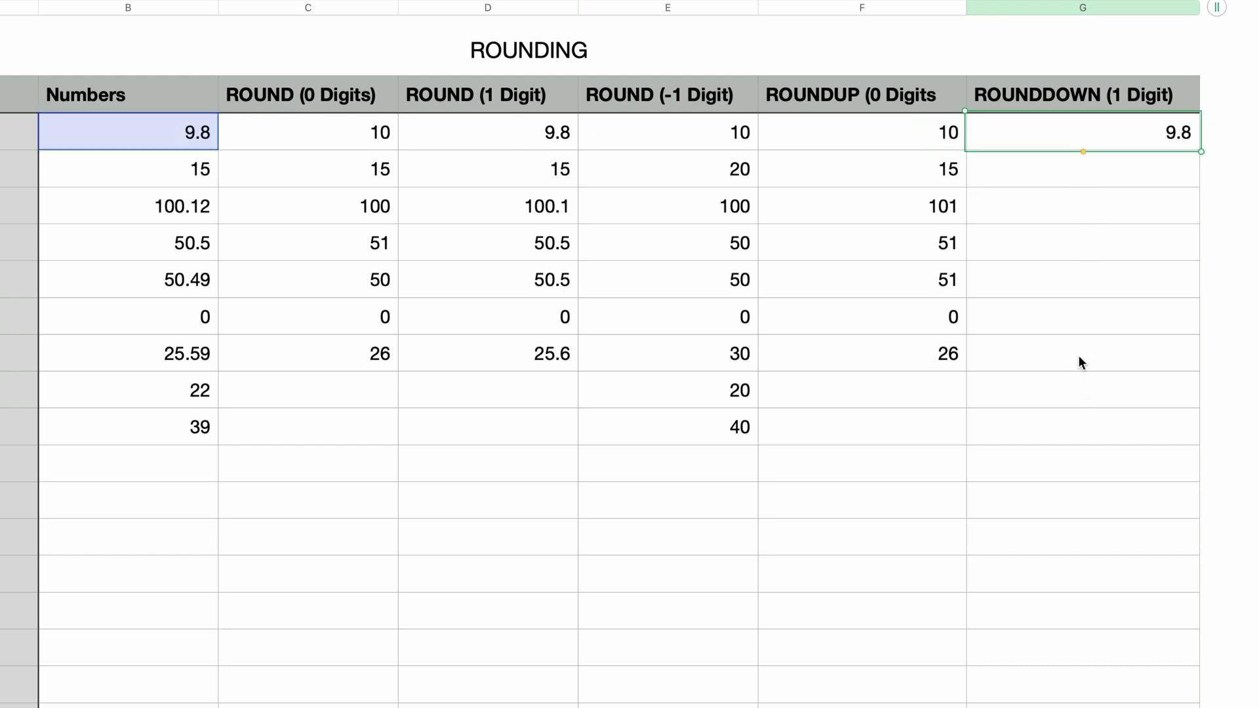
Fill the ROUNDDOWN formula from G2 down to row 8, giving 15, 100.1, 50.5, 50.4, 0, 25.5
left_click_drag(1084, 151, 1081, 354)
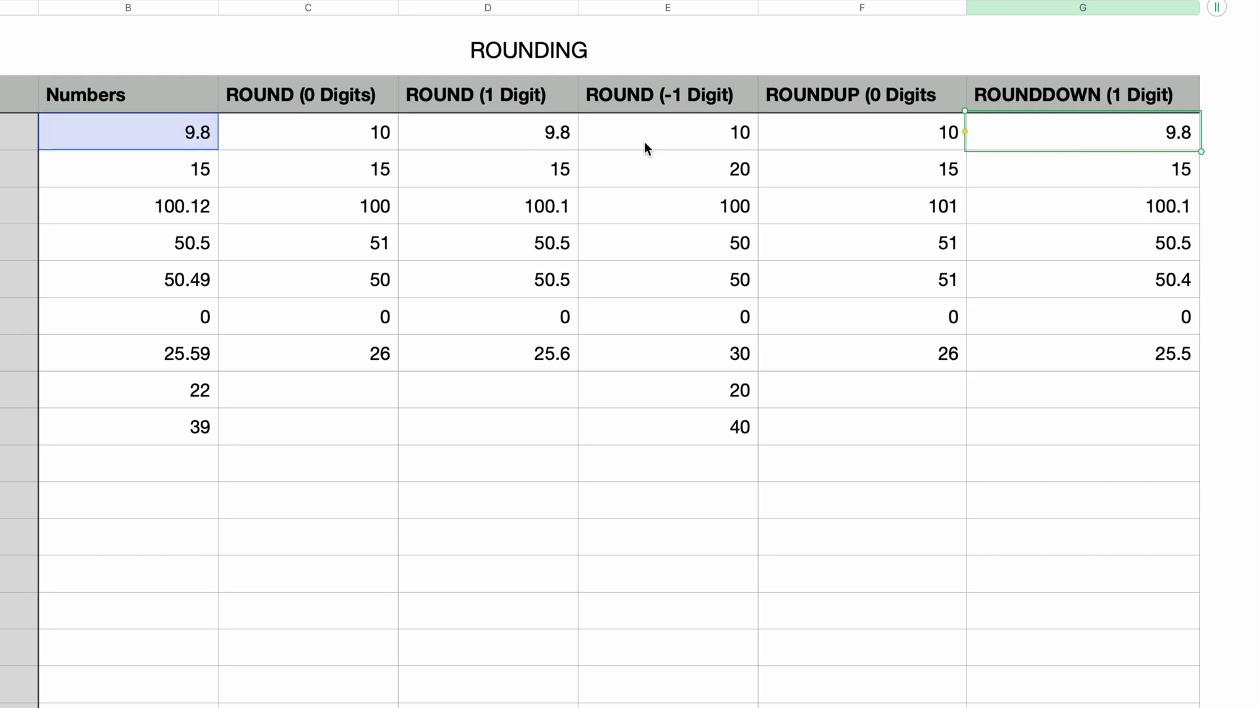